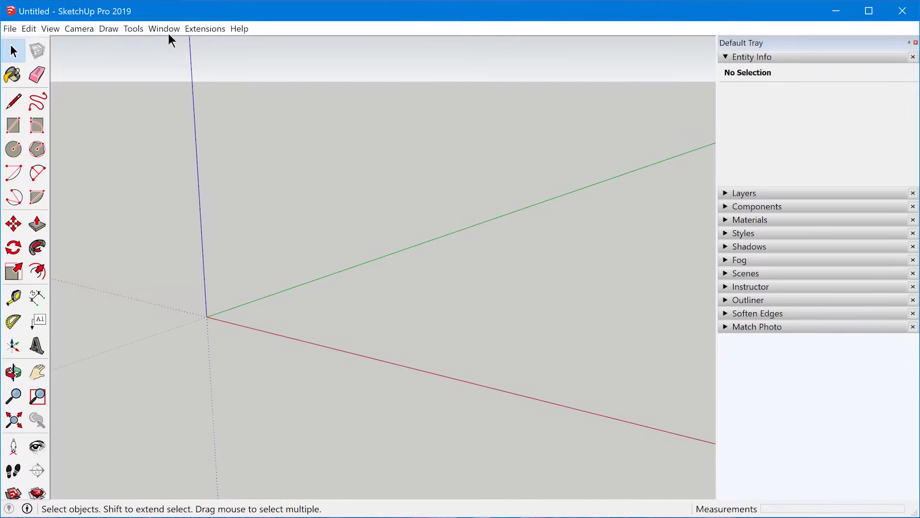
Step: Open the model's Units settings, set the measurement format to Decimal and show the available length units
left_click(168, 30)
left_click(191, 101)
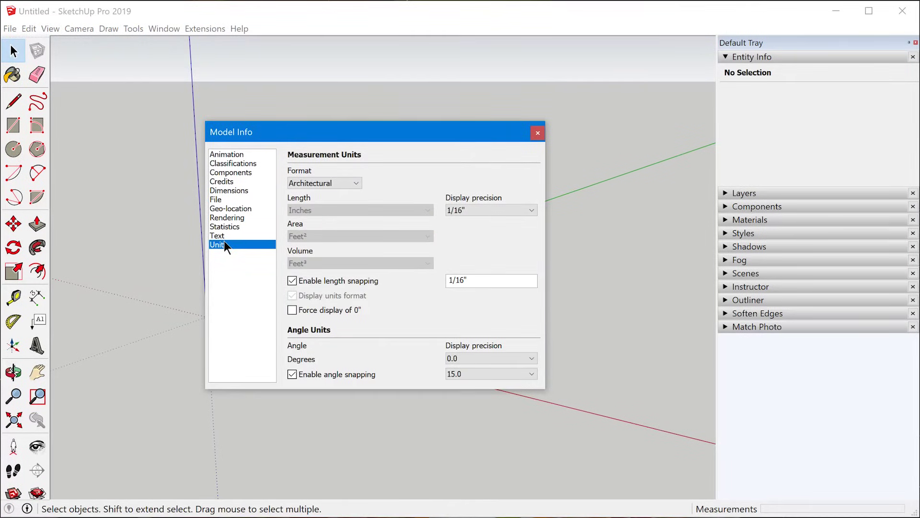
left_click(352, 182)
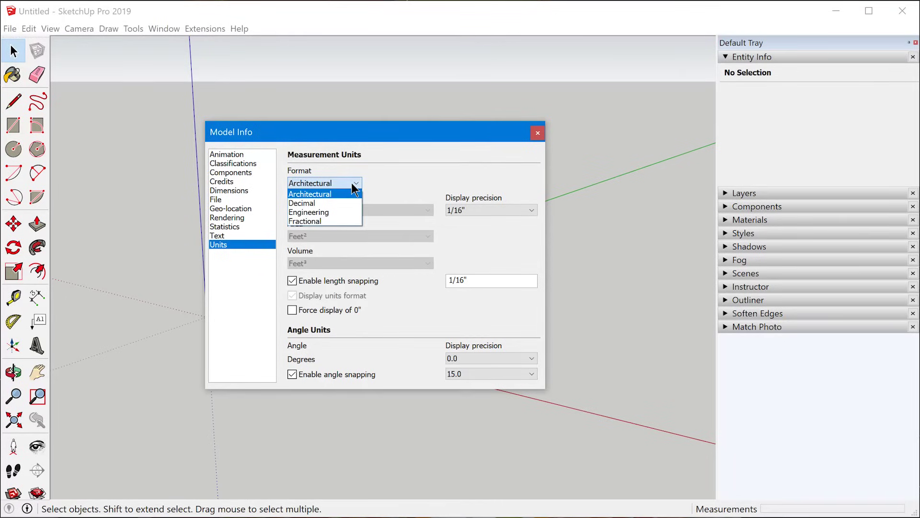
left_click(338, 205)
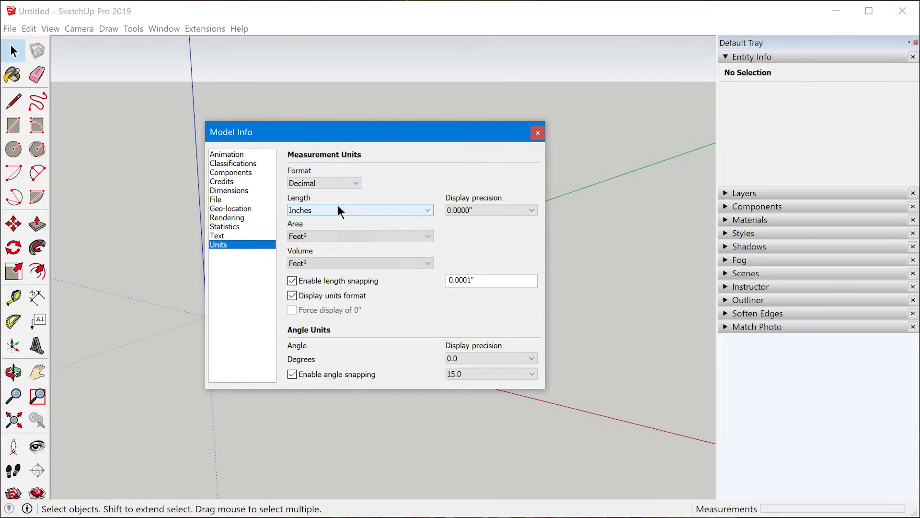
left_click(429, 210)
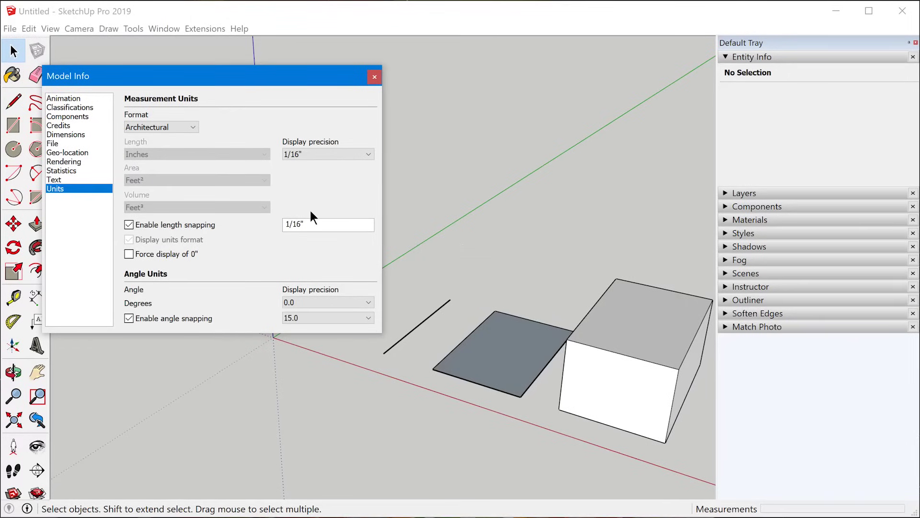
Step: With the Architectural format chosen, inspect the loose line's length, the flat rectangle's area and the box group's volume
left_click(184, 127)
left_click(158, 138)
left_click(441, 306)
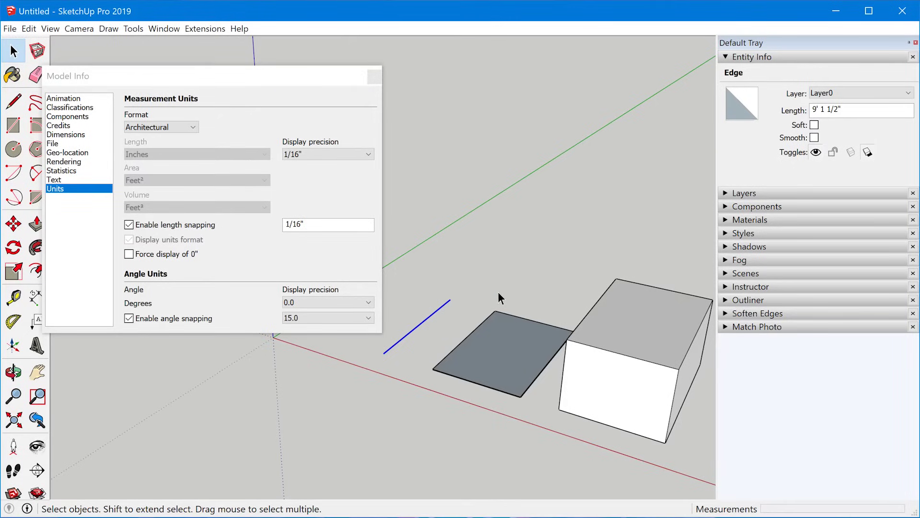
left_click(498, 353)
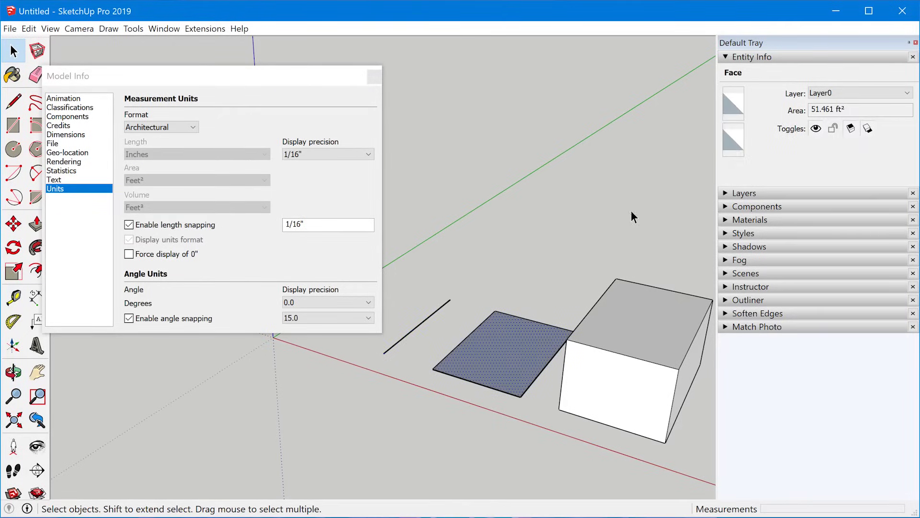
left_click(662, 344)
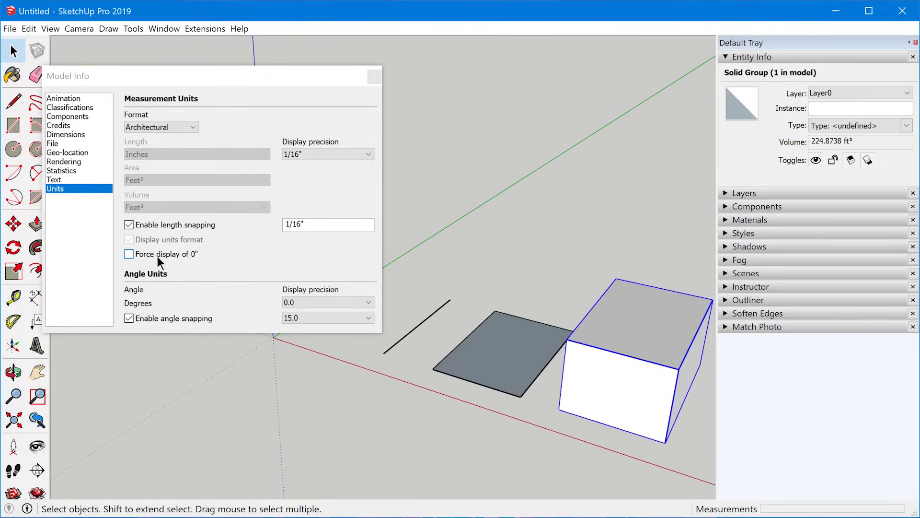
Step: Draw a 3' line along the green axis beside the existing loose line
middle_click(478, 255)
scroll(530, 404, "down", 1)
middle_click_drag(531, 406, 442, 373)
key("l")
left_click(446, 364)
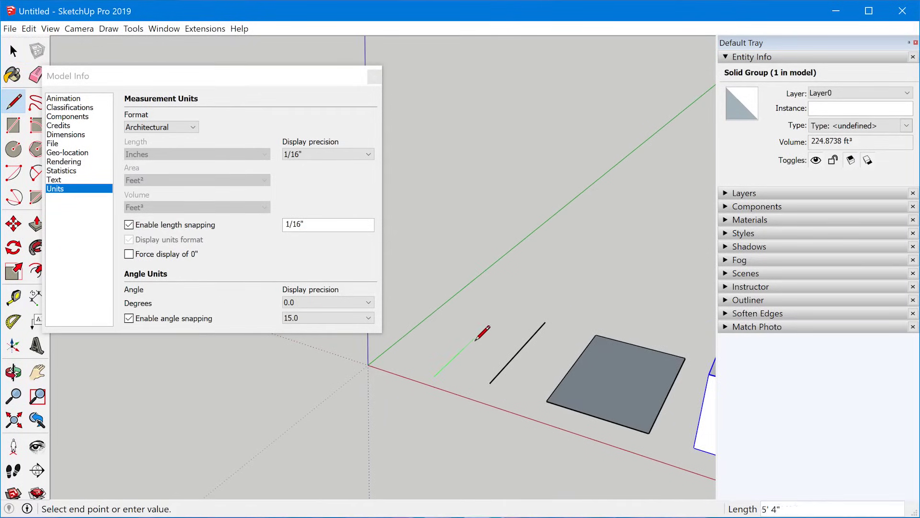
type("3'")
key("Return")
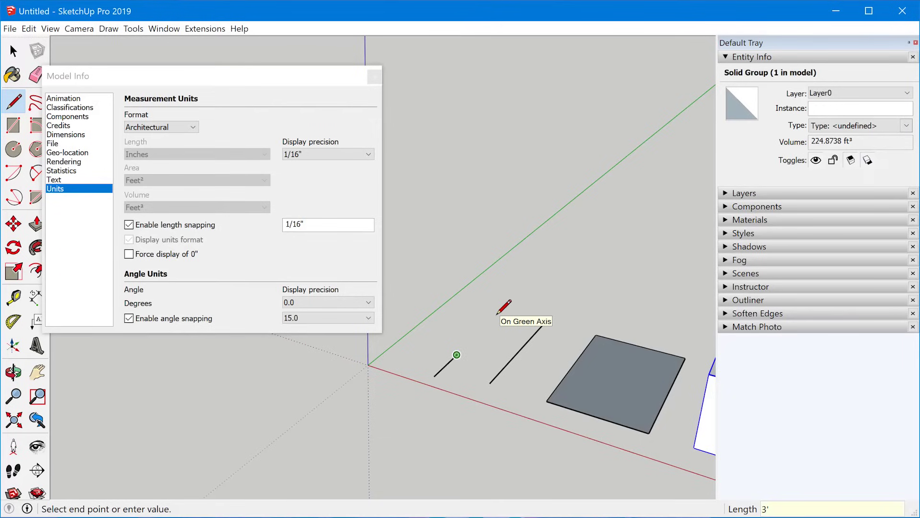
Step: Enable the forced display of 0" and check how the new 3' line's length is shown
scroll(440, 369, "up", 3)
key("space")
left_click(441, 338)
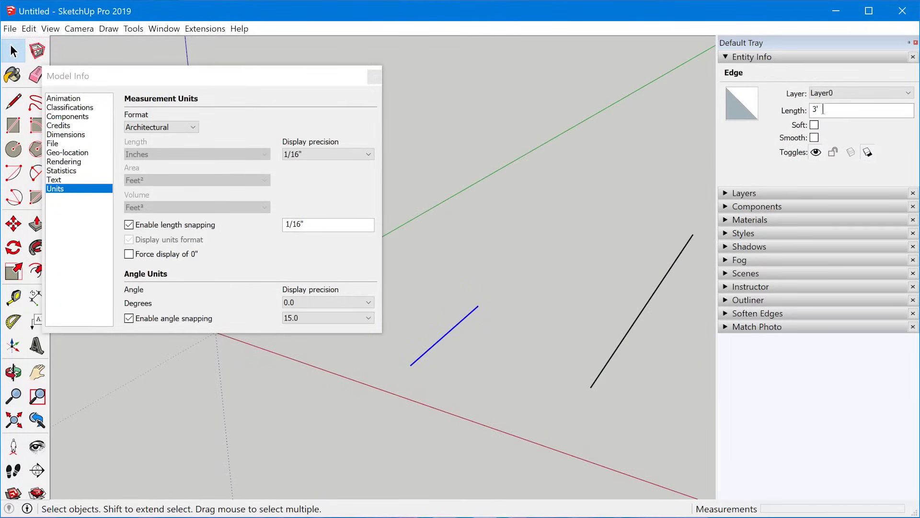
left_click(128, 255)
left_click(427, 248)
left_click(444, 334)
Step: Set the unit format to Engineering and inspect the line's length, the rectangle's area and the box's volume
left_click(183, 128)
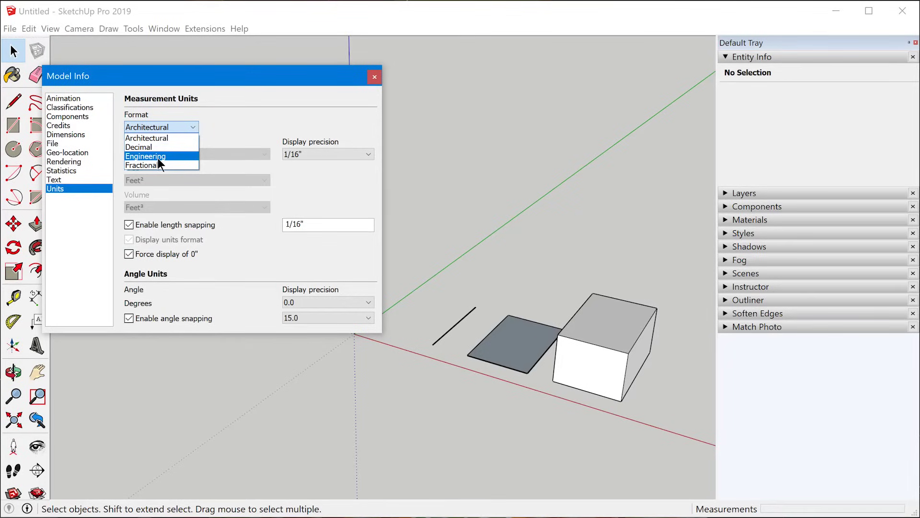
left_click(157, 156)
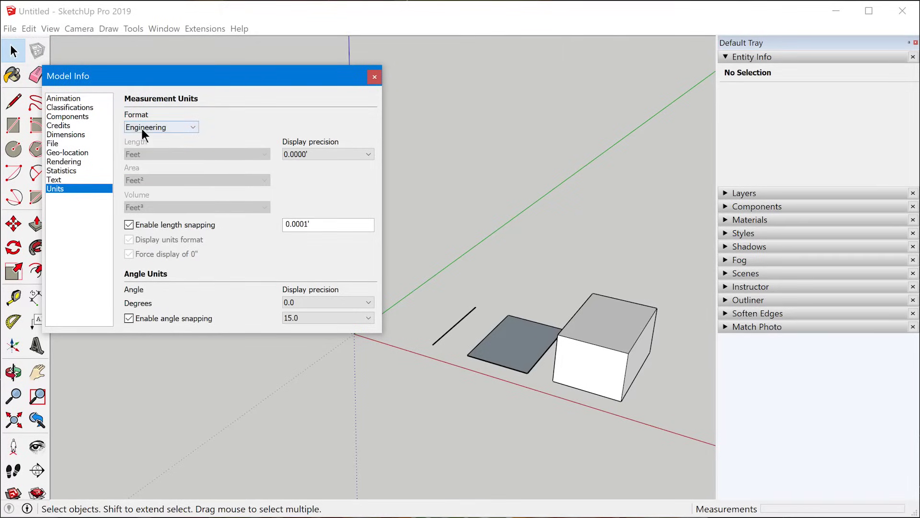
left_click(459, 321)
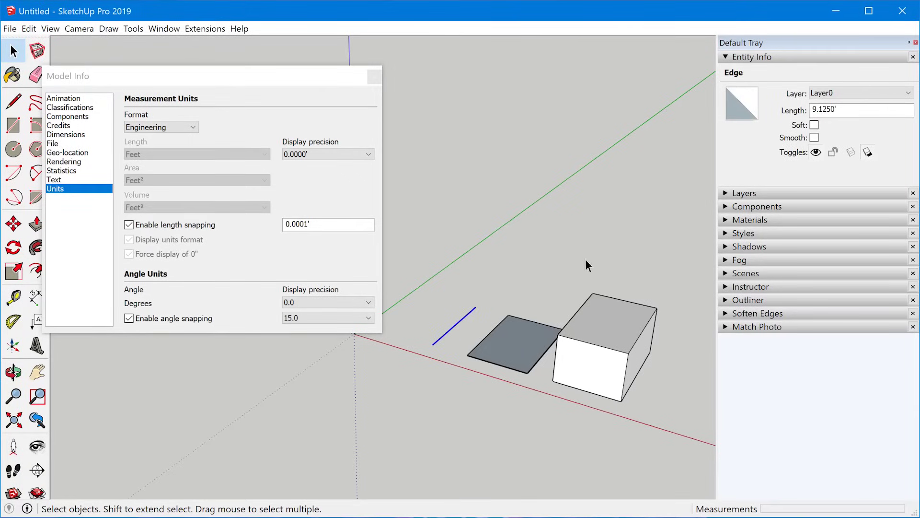
left_click(521, 349)
triple_click(599, 338)
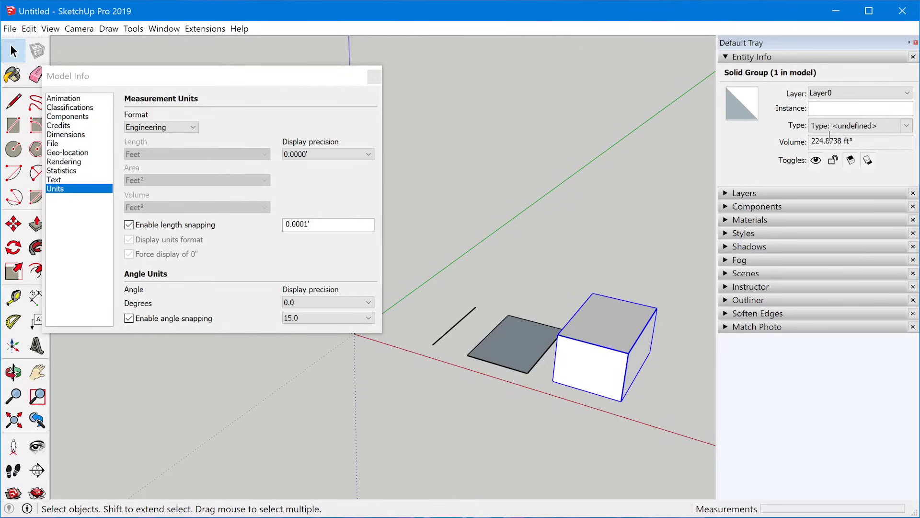
Step: Set the unit format to Fractional and inspect the line's length, the rectangle's area and the box's volume
left_click(191, 126)
left_click(158, 167)
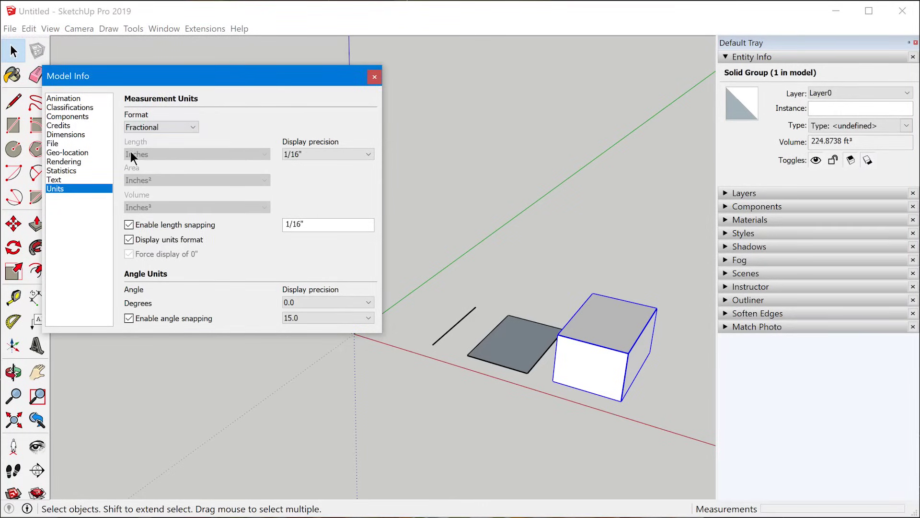
left_click(453, 328)
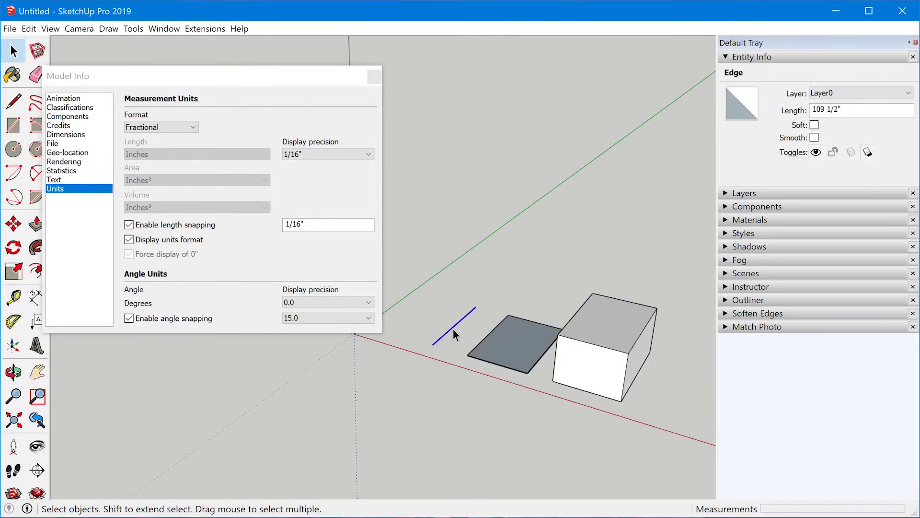
left_click(509, 353)
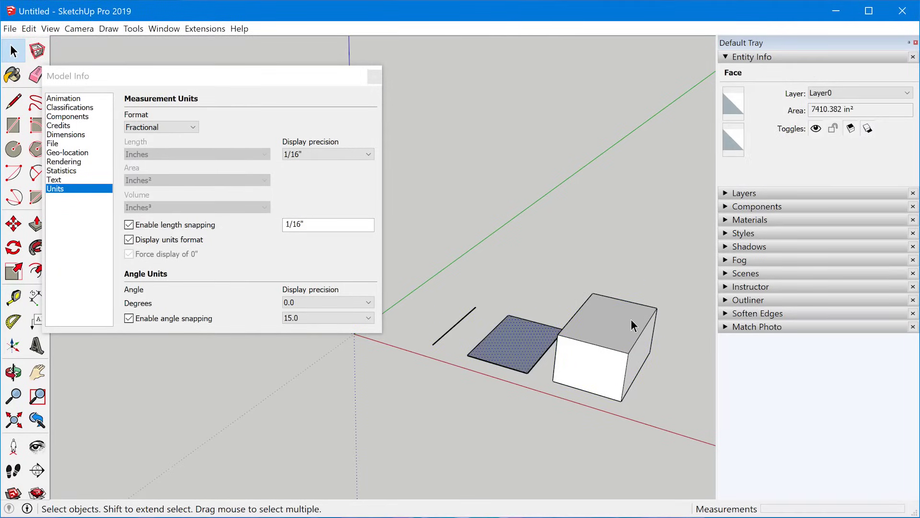
left_click(629, 337)
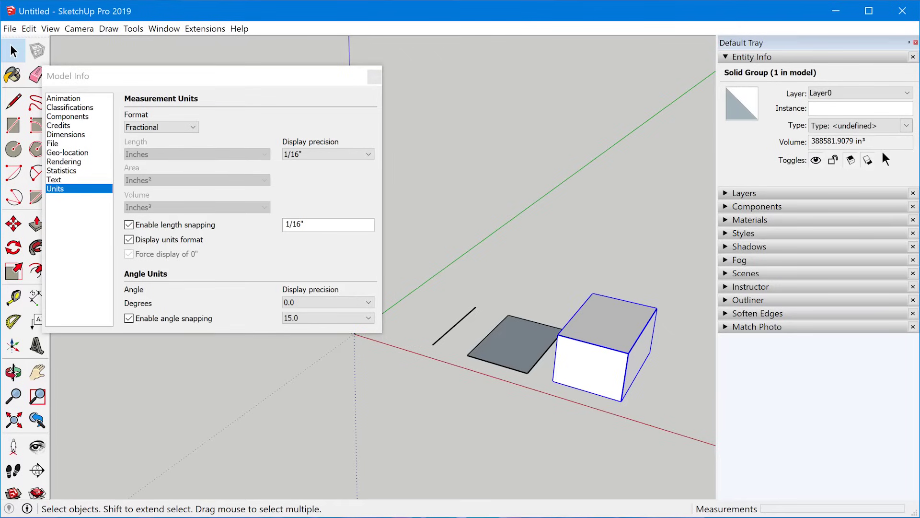
Step: Set the unit format to Decimal with Centimeters as the length unit
left_click(197, 127)
left_click(185, 147)
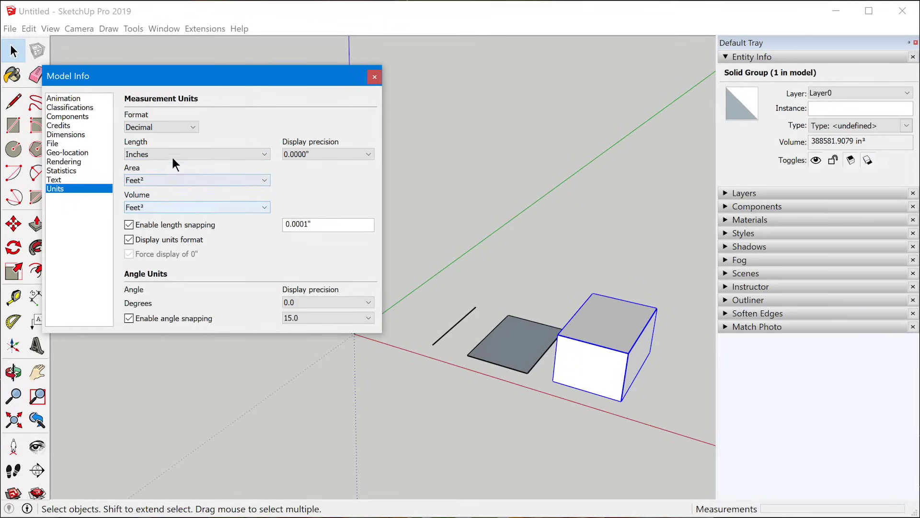
left_click(174, 154)
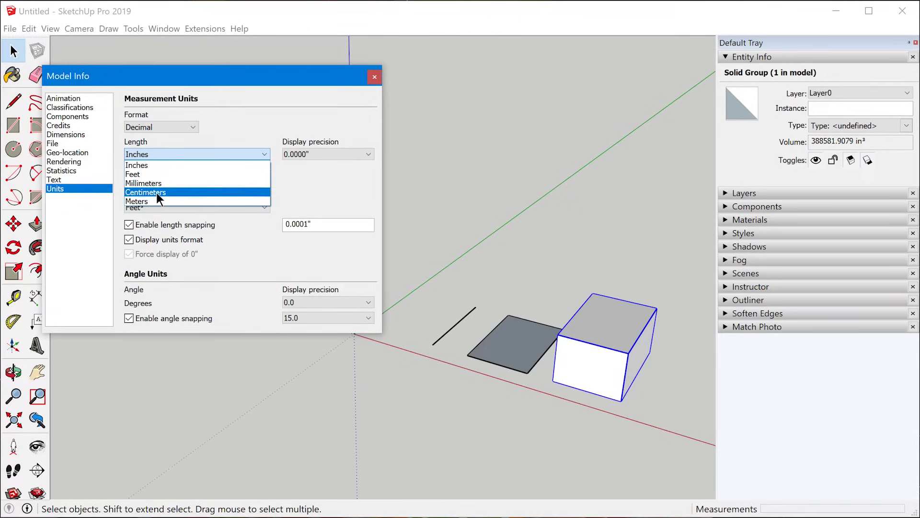
left_click(156, 191)
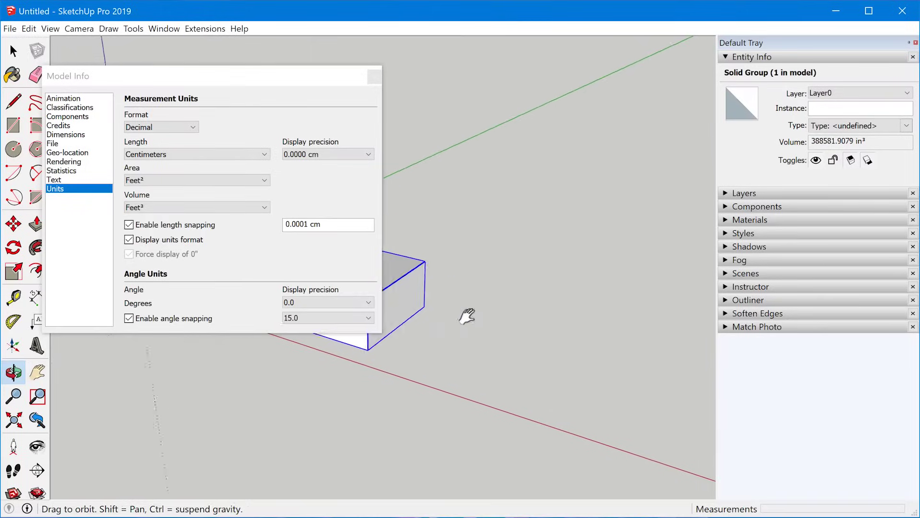
Step: Draw a 5' line parallel to the green axis in front of the box, and end the line chain
mouse_move(468, 312)
middle_mouse_down()
mouse_move(485, 345)
mouse_move(532, 345)
mouse_move(364, 409)
mouse_move(384, 405)
middle_mouse_up()
key("l")
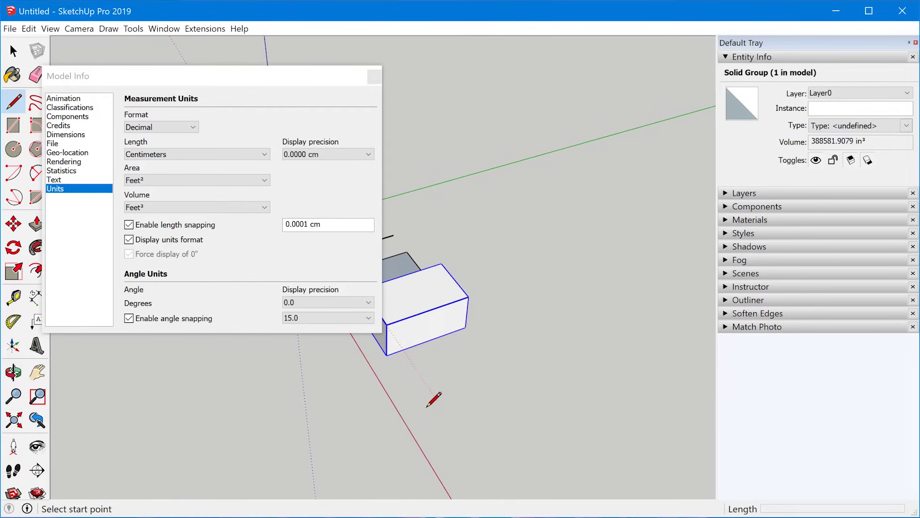
left_click(417, 407)
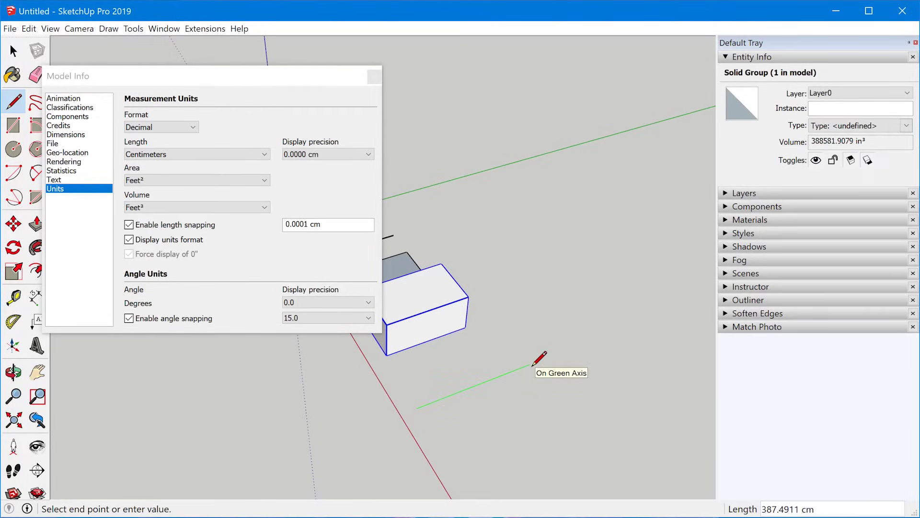
type("150")
key("Return")
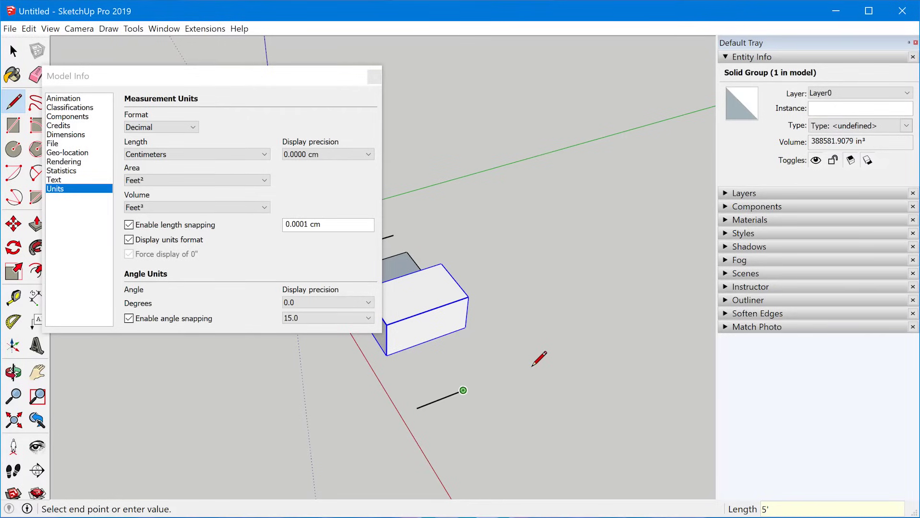
scroll(470, 403, "up", 3)
key("Escape")
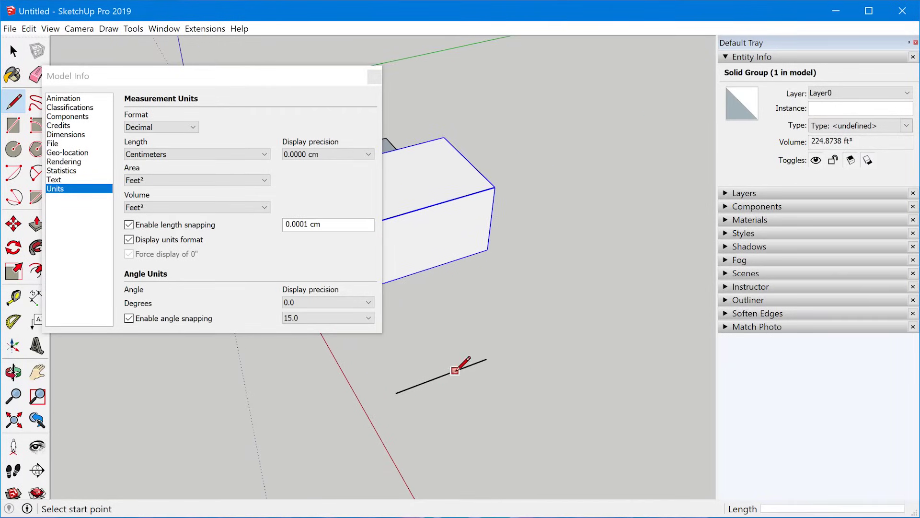
Step: Select the line in front of the box to check its length in centimeters
middle_click_drag(436, 416, 522, 370)
scroll(527, 357, "up", 2)
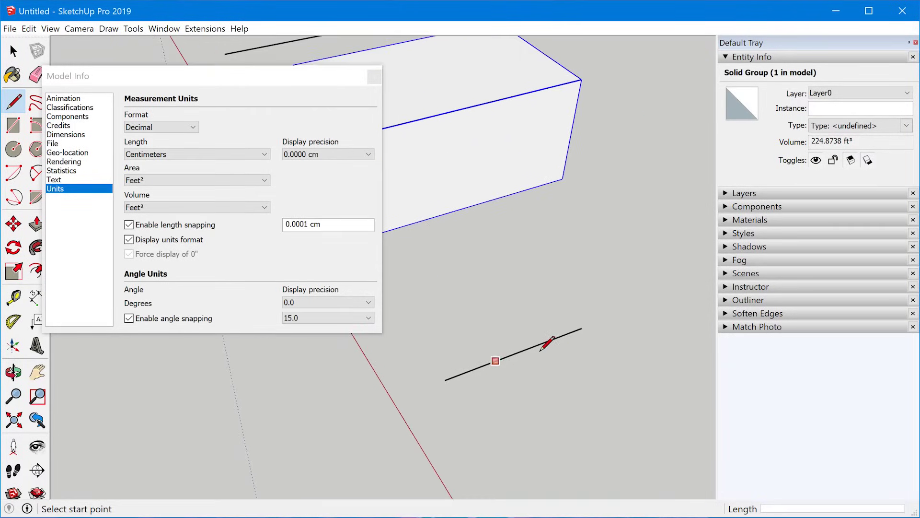
key("space")
left_click(545, 343)
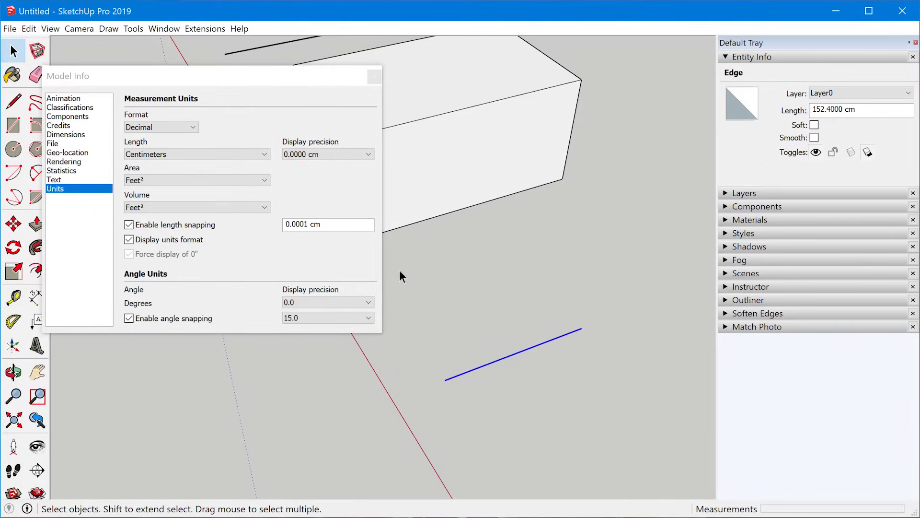
Step: Set the length unit to Inches and reselect the line in front of the box to check its length
left_click(256, 155)
left_click(248, 164)
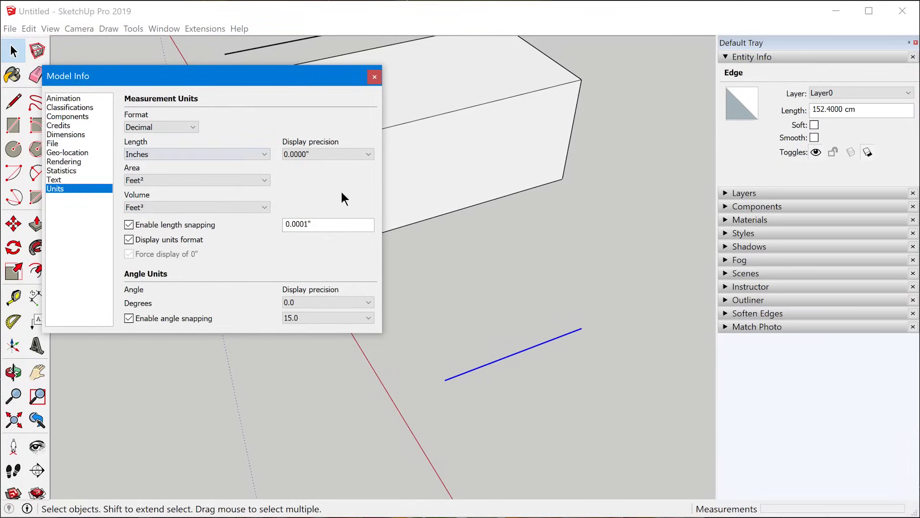
left_click(600, 347)
left_click(567, 335)
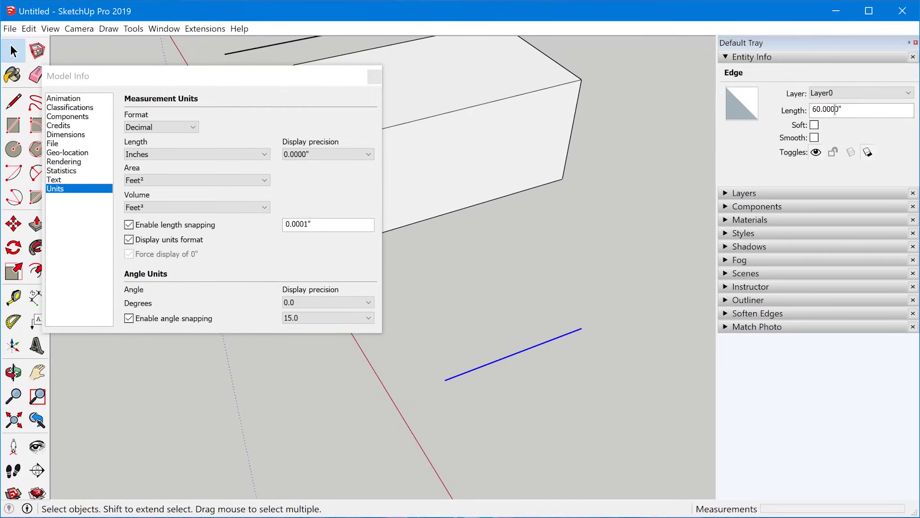
Step: Set the length unit to Feet and reselect the line in front of the box to check its length
left_click(254, 159)
left_click(241, 174)
left_click(534, 353)
left_click(533, 351)
Step: Draw a 60" line along the green axis direction, in front of the selected 5' line
scroll(489, 311, "down", 5)
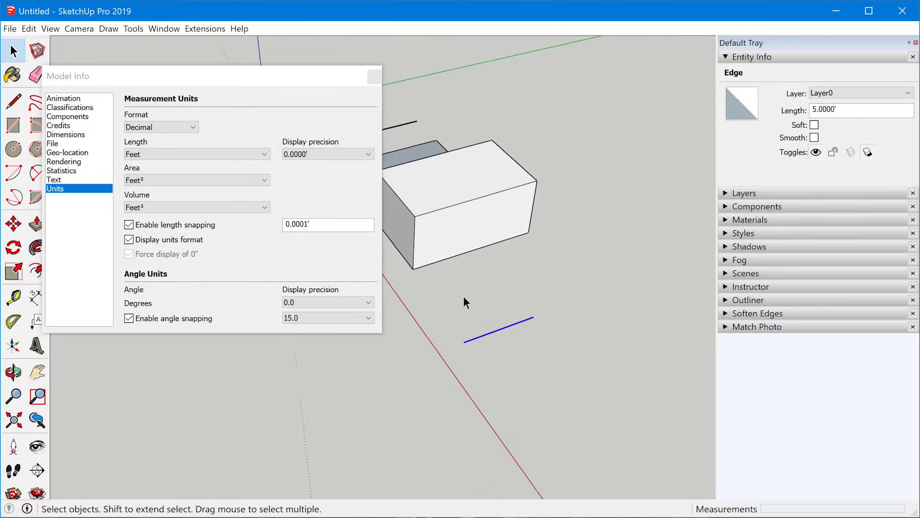
key("l")
left_click(483, 373)
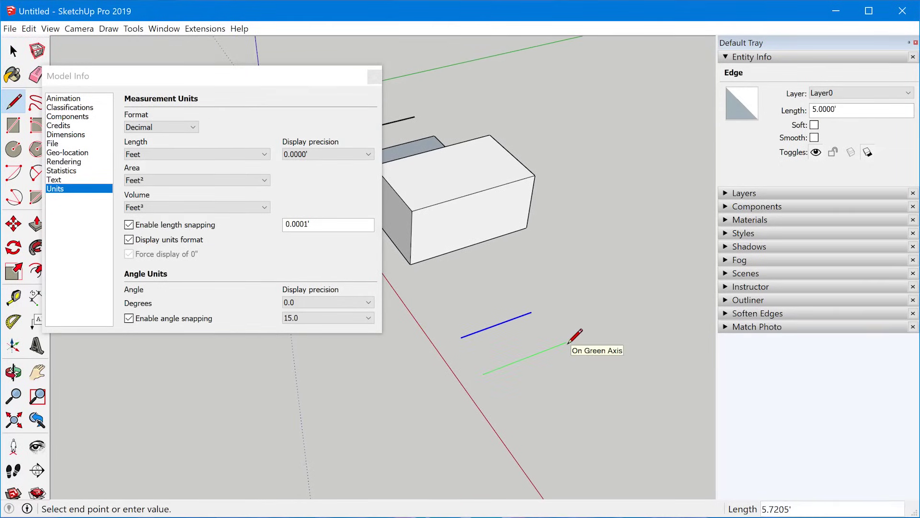
type("60\"")
key("Return")
key("Escape")
Step: Draw a third parallel line 3'5" (3.4167') long in the green axis direction, in front of the 60" line
left_click(520, 399)
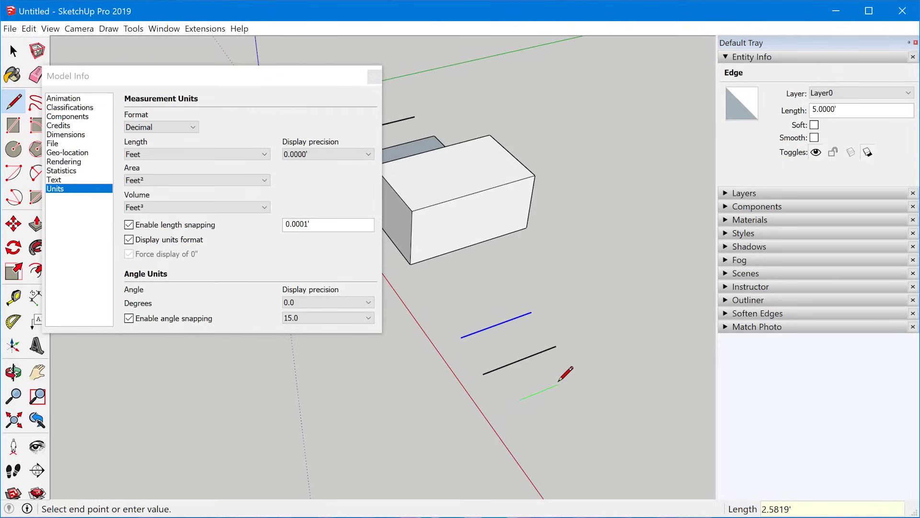
type("5\"")
key("Return")
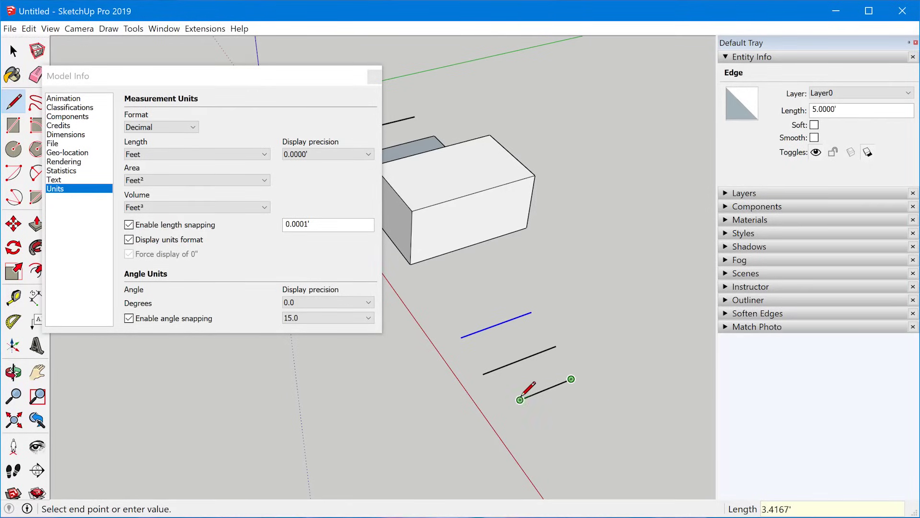
Step: Draw a 30.6 cm line along the green axis direction, in front of the 3'5" line, and check its length
scroll(540, 404, "up", 2)
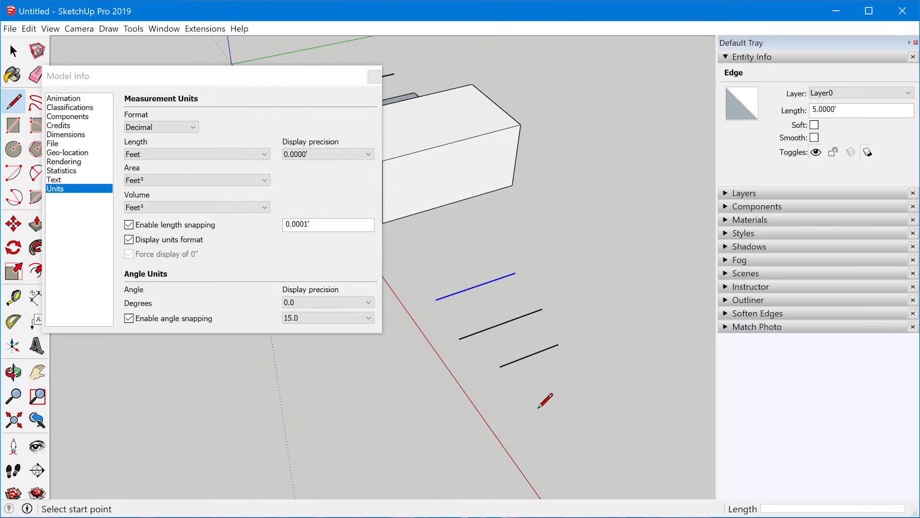
left_click(523, 402)
type("30.6mm")
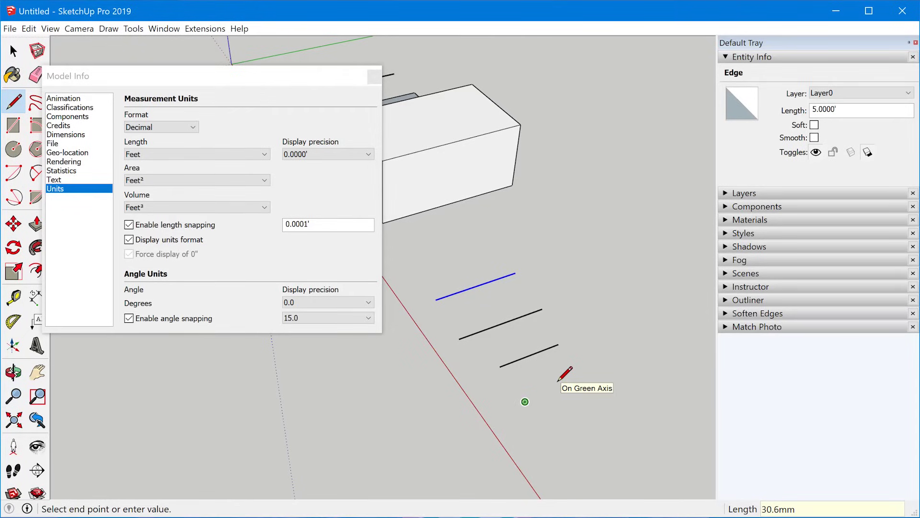
key("BackSpace")
key("BackSpace")
key("BackSpace")
key("BackSpace")
type(".6cm")
key("Return")
key("space")
scroll(547, 386, "up", 3)
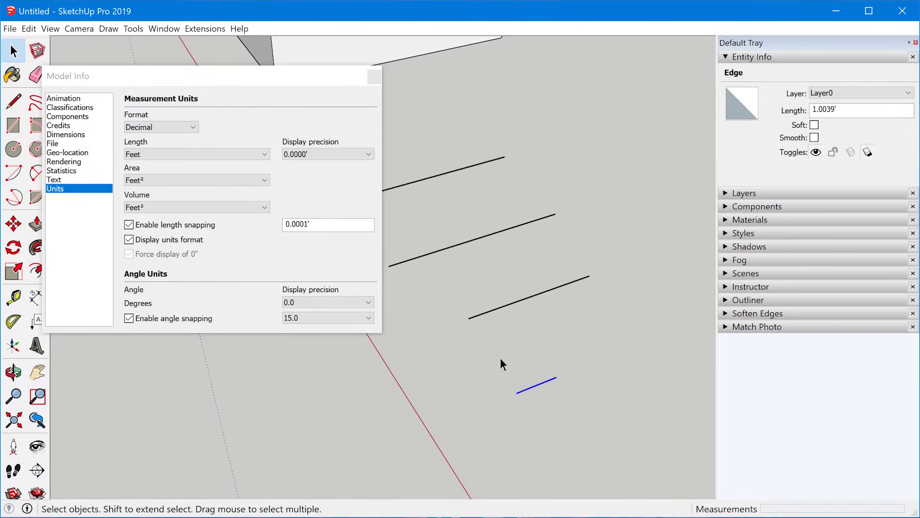
Step: Draw a 6' line along the green axis direction, in front of the 30.6 cm line
middle_click_drag(500, 358, 518, 367)
key("l")
left_click(518, 425)
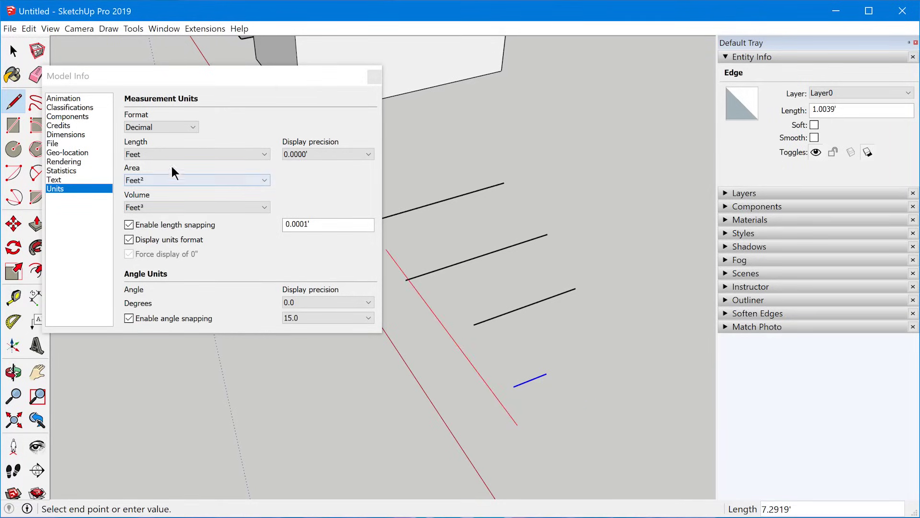
middle_click_drag(375, 434, 436, 425)
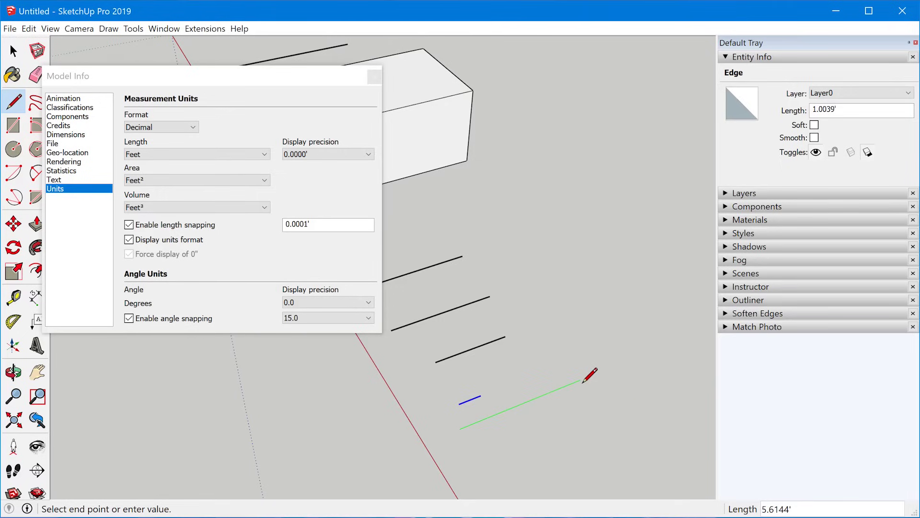
type("6")
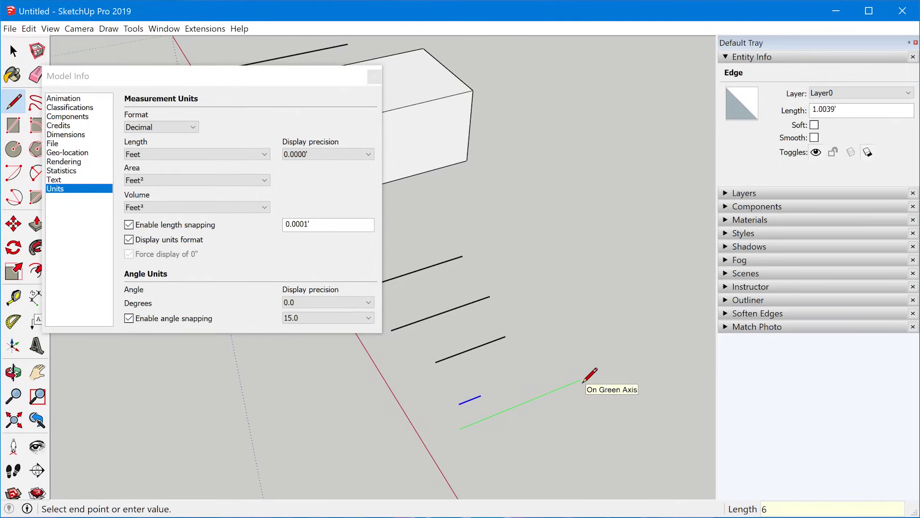
key("Return")
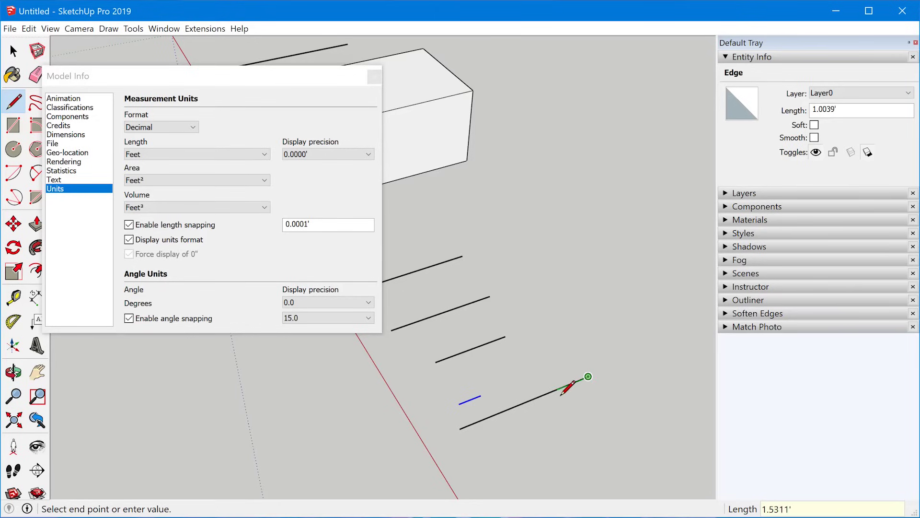
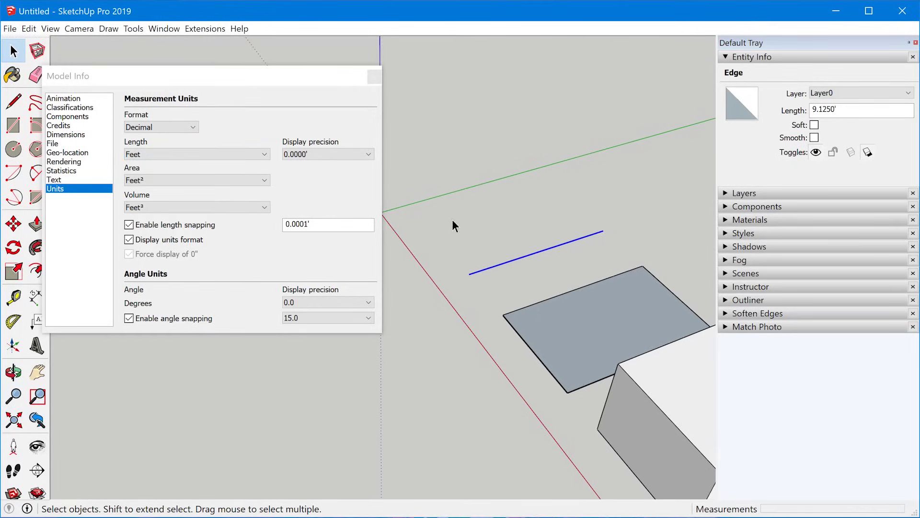
scroll(425, 369, "down", 3)
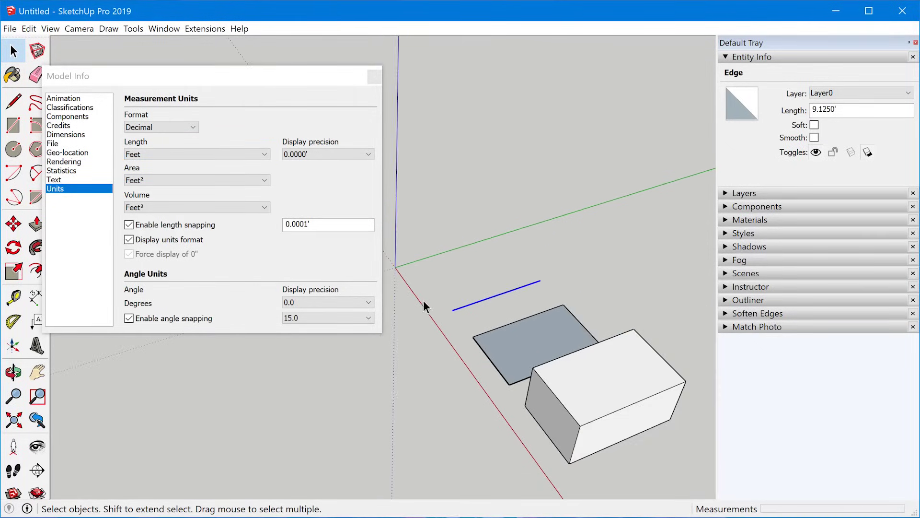
scroll(425, 306, "down", 2)
middle_click(422, 281)
key("l")
left_click(573, 286)
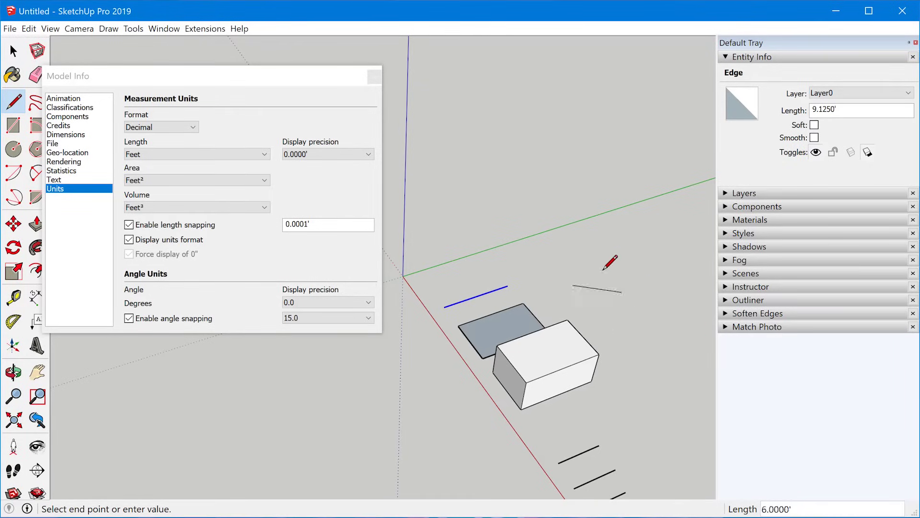
key("Escape")
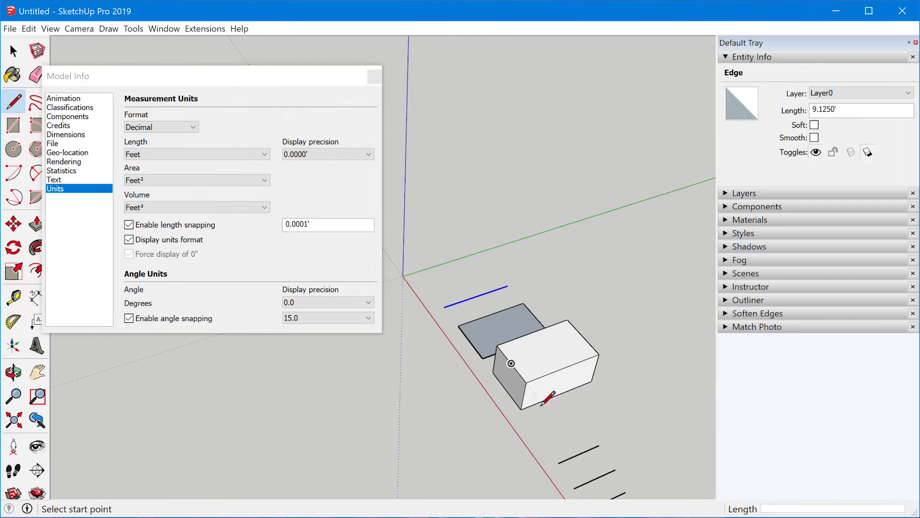
Step: Label the box's top face with its area using the Text tool, placing the leader text beyond the face's back edge
middle_click_drag(543, 403, 619, 389, "shift")
scroll(575, 379, "up", 5)
mouse_move(530, 369)
middle_mouse_down("shift")
mouse_move(575, 381)
mouse_move(527, 369)
middle_mouse_up("shift")
left_click_drag(201, 77, 215, 39)
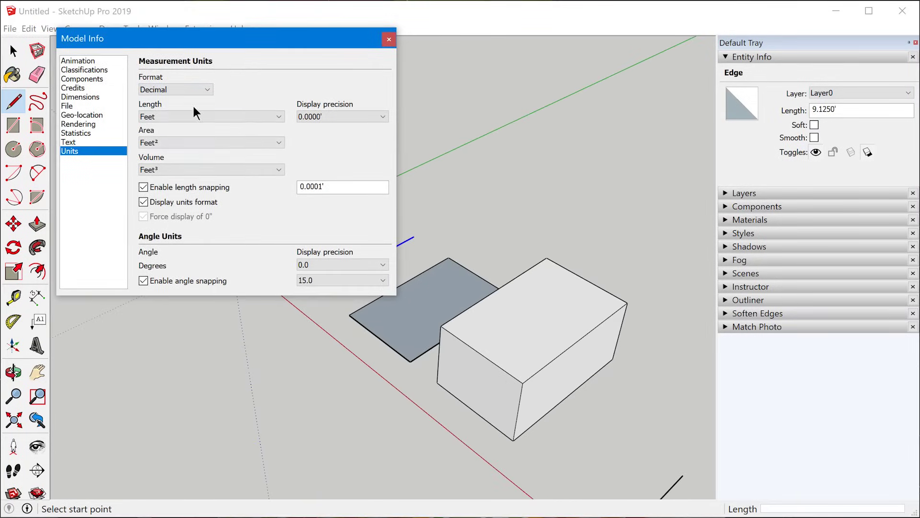
left_click(41, 322)
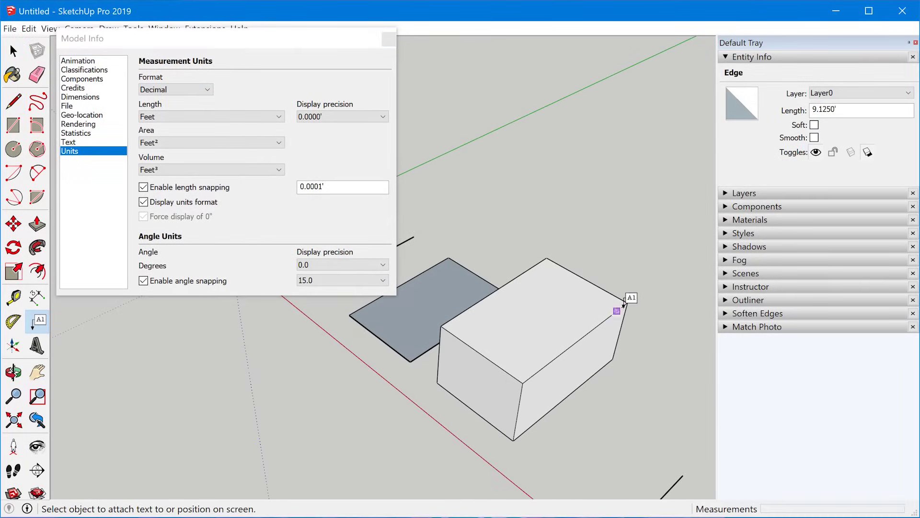
left_click(627, 302)
middle_click_drag(649, 234, 562, 307, "shift")
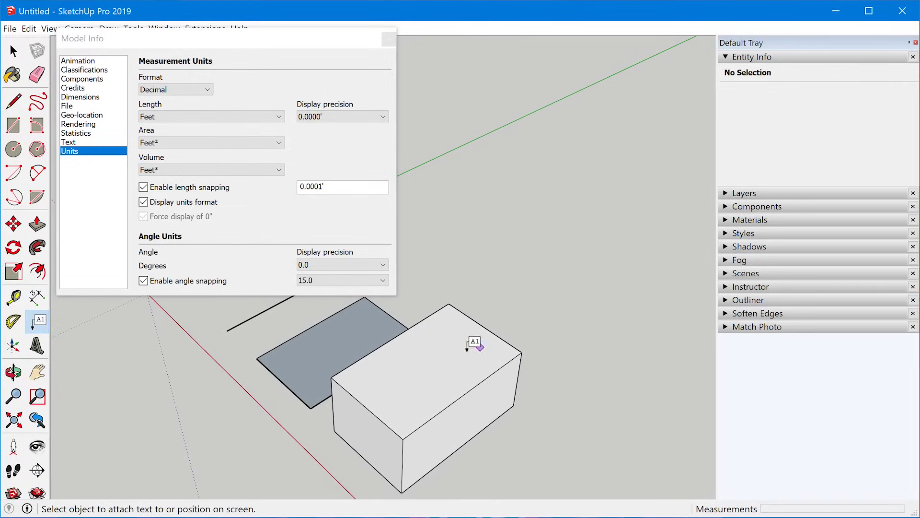
left_click(461, 355)
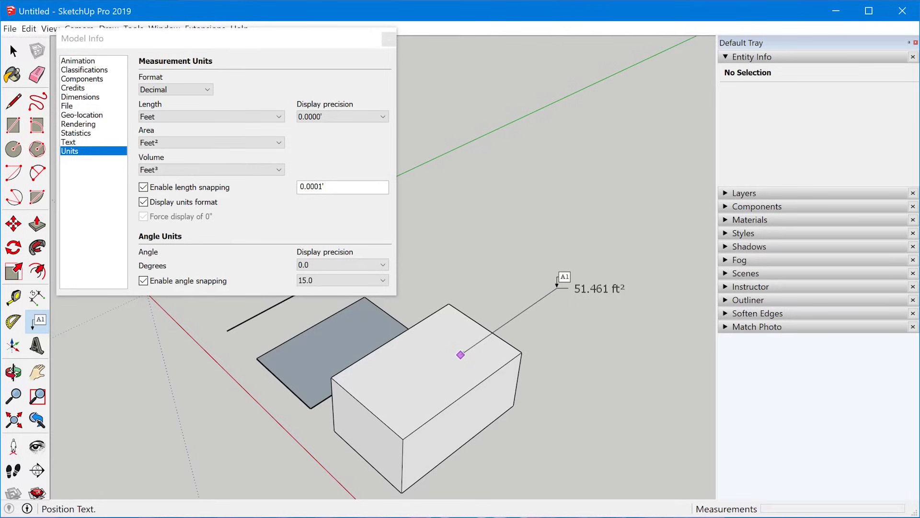
left_click(461, 381)
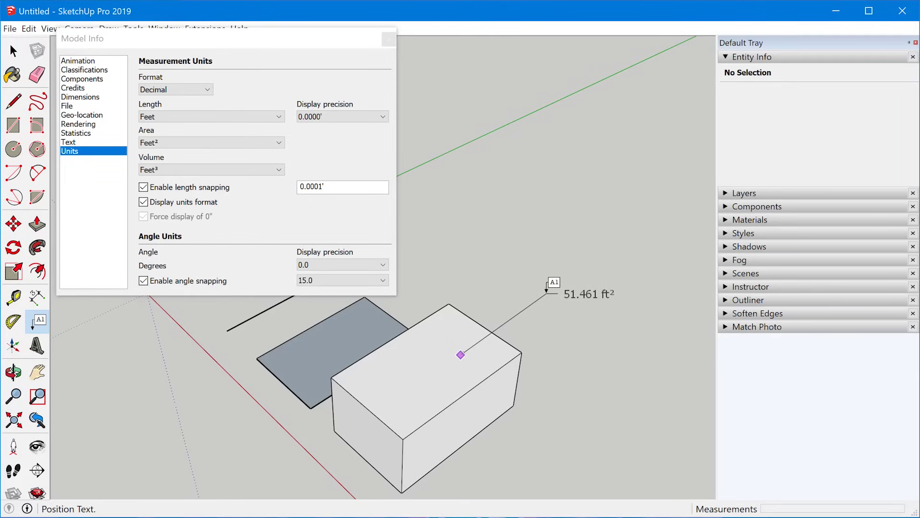
left_click(547, 290)
Step: Measure the short edge of the box's top face nearest the red axis with the Tape Measure, from corner to corner
left_click(14, 297)
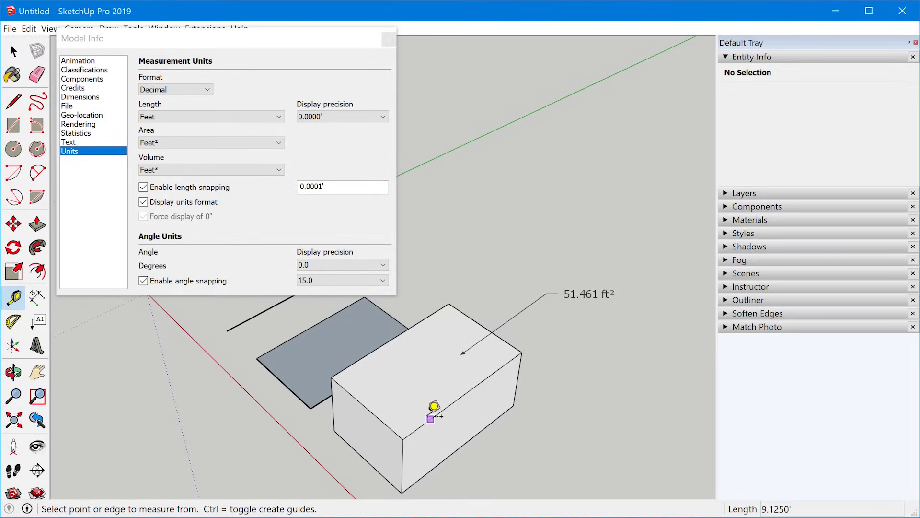
key("o")
middle_click_drag(430, 393, 530, 397, "shift")
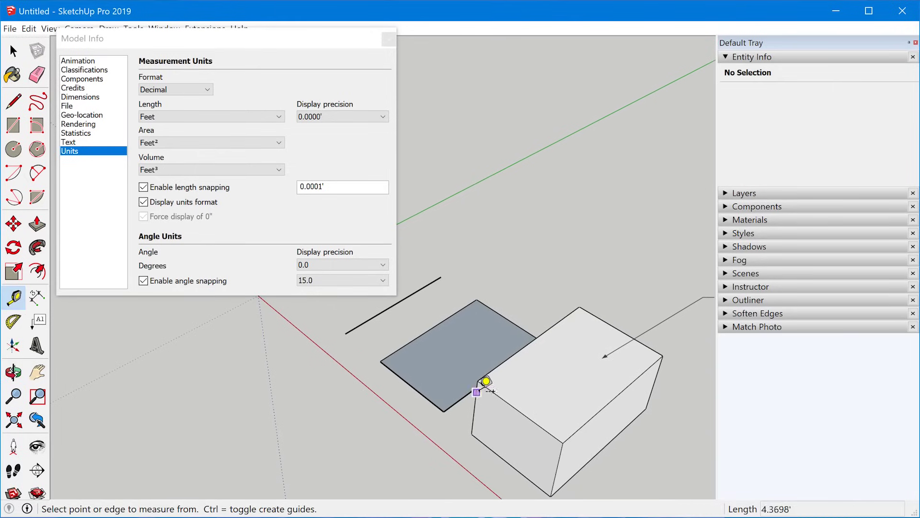
left_click(478, 380)
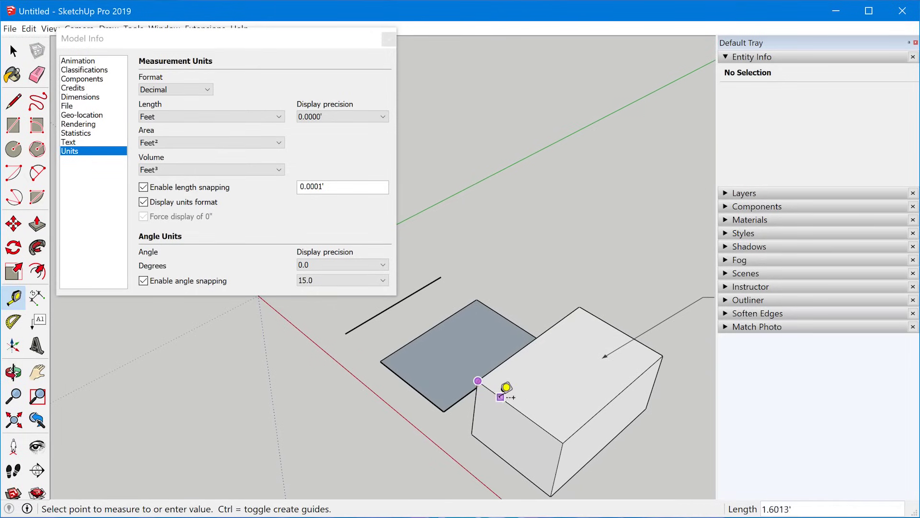
left_click(564, 440)
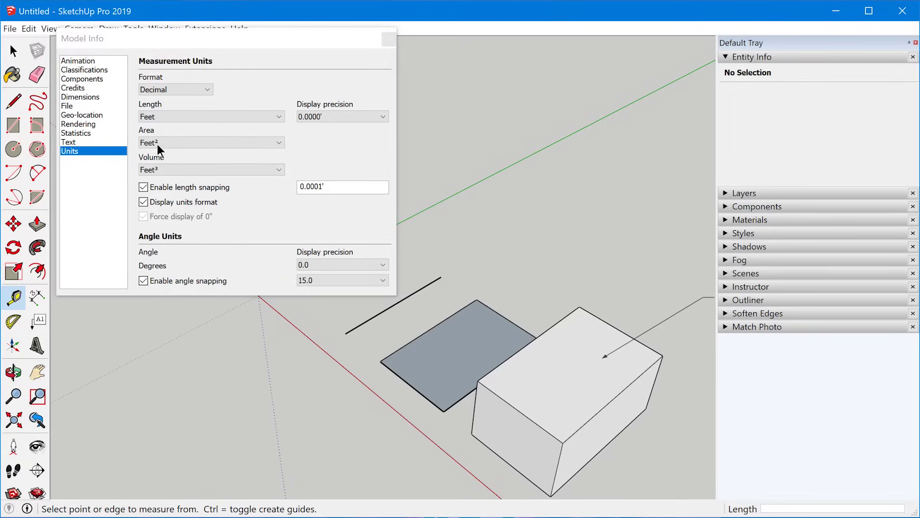
Step: Set the length display precision to 0' in the model's measurement units
left_click(233, 41)
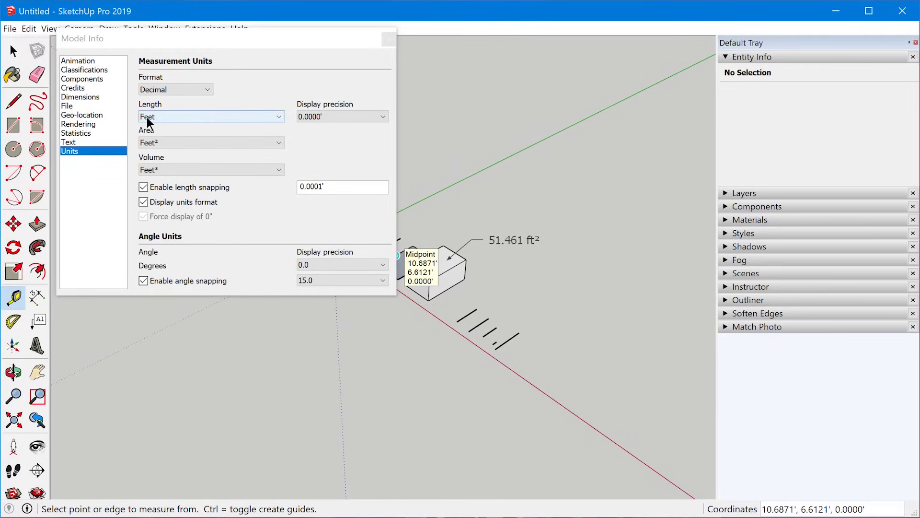
left_click(346, 116)
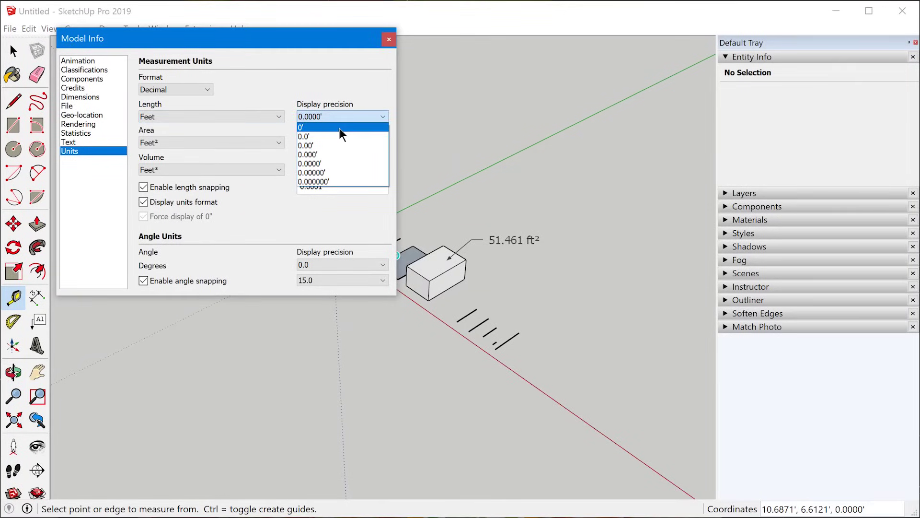
left_click(339, 127)
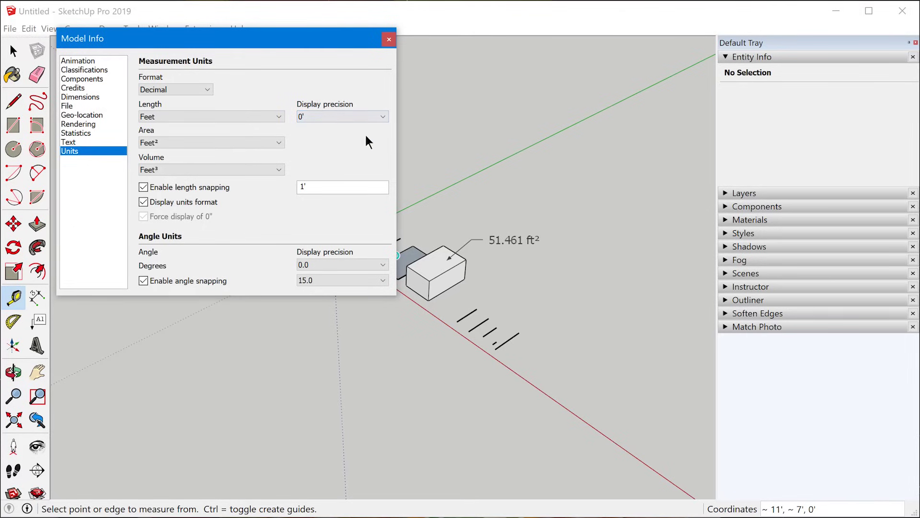
Step: Select all the lines, faces, the box and its area label, and delete them
scroll(626, 365, "down", 2)
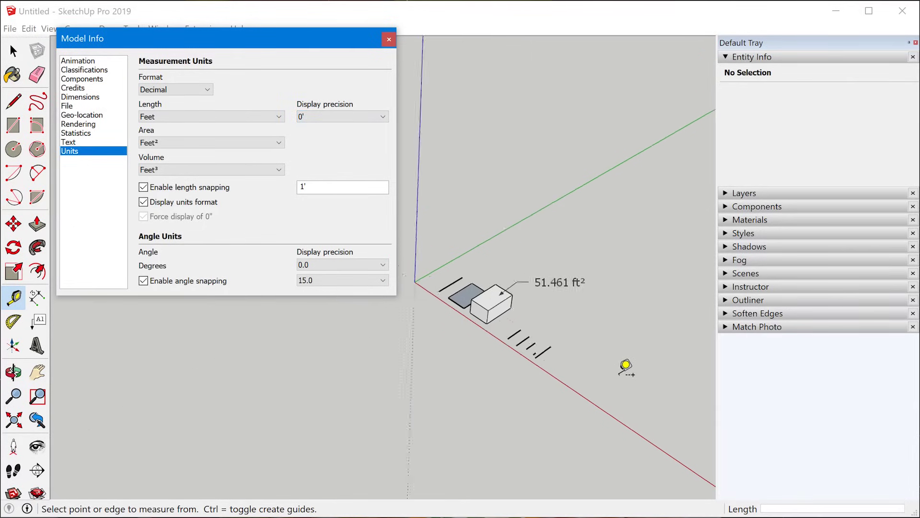
key("space")
left_click_drag(452, 250, 685, 451)
key("Delete")
Step: Draw an 8.75" line along the green axis direction near the origin and end the line chain
scroll(391, 277, "down", 2)
key("o")
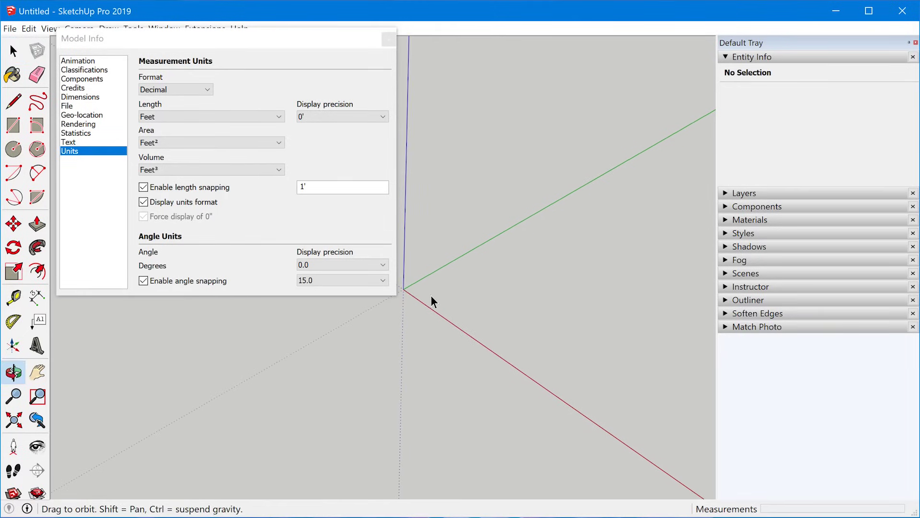
key("l")
left_click(430, 290)
scroll(479, 311, "down", 2)
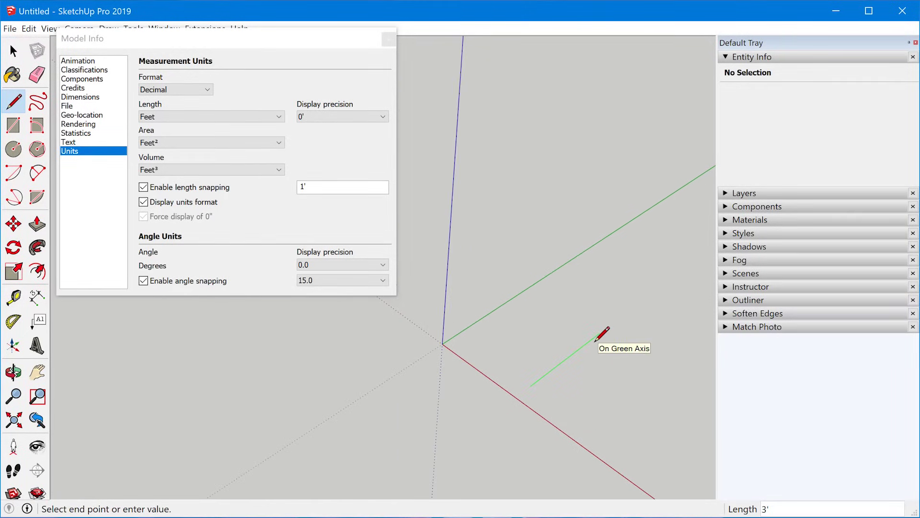
type("8.75")
key("Return")
scroll(551, 379, "up", 4)
scroll(546, 372, "up", 3)
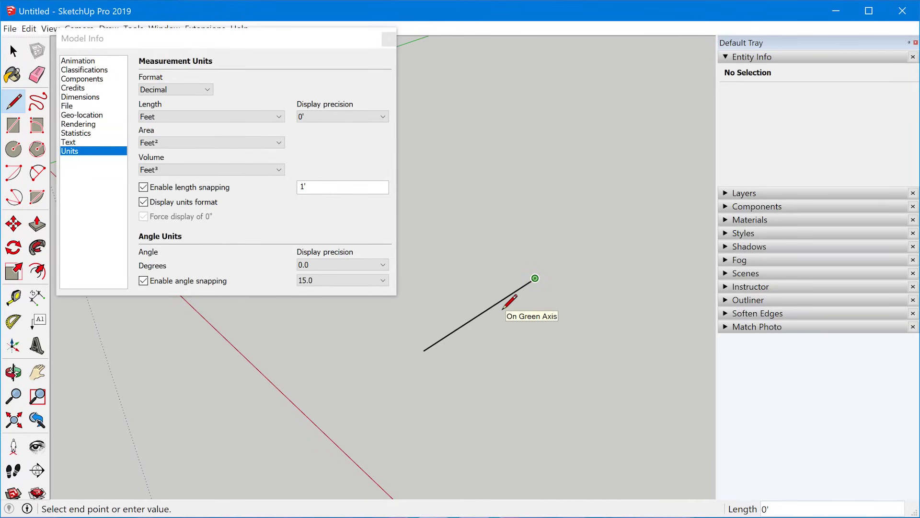
key("Delete")
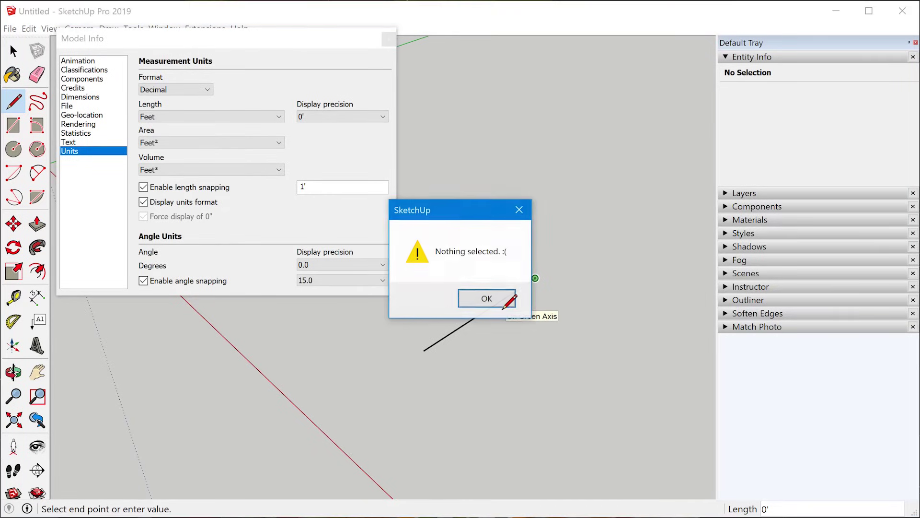
left_click(508, 309)
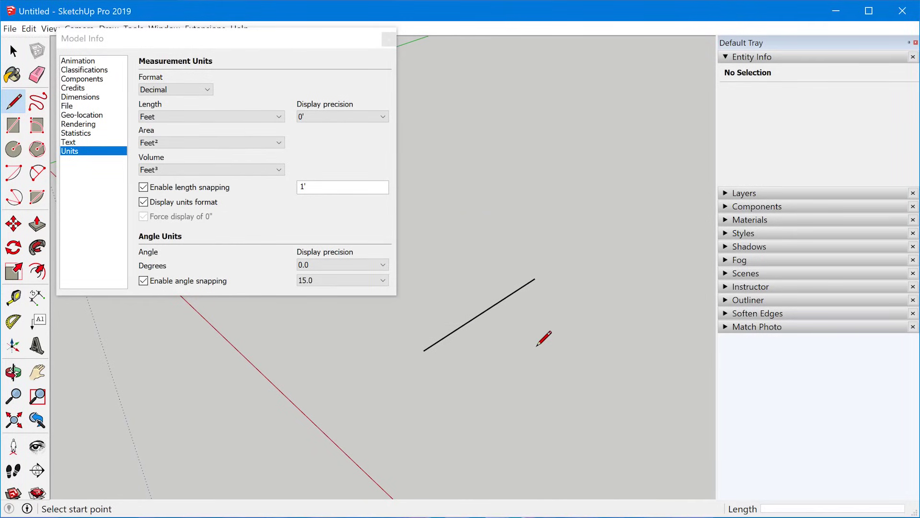
Step: Select the new line and examine its length value with the approximation sign in Entity Info
key("space")
left_click(501, 301)
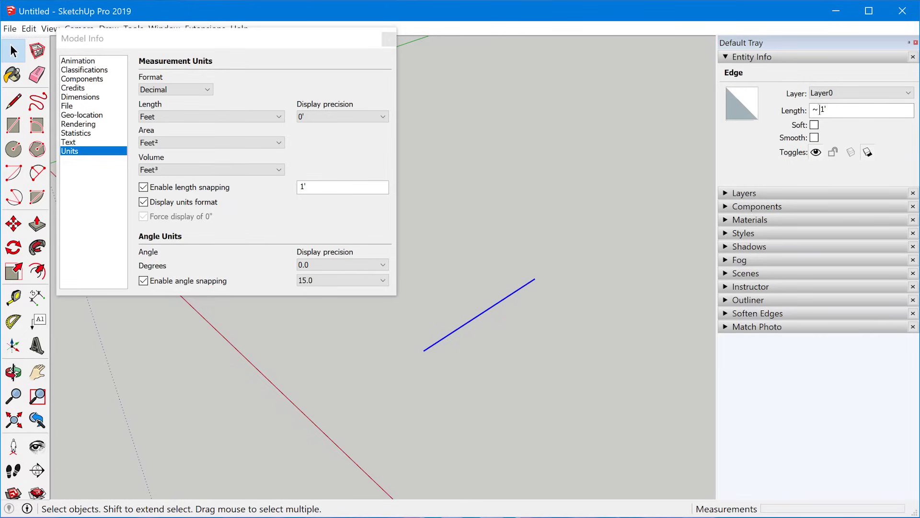
left_click(819, 111)
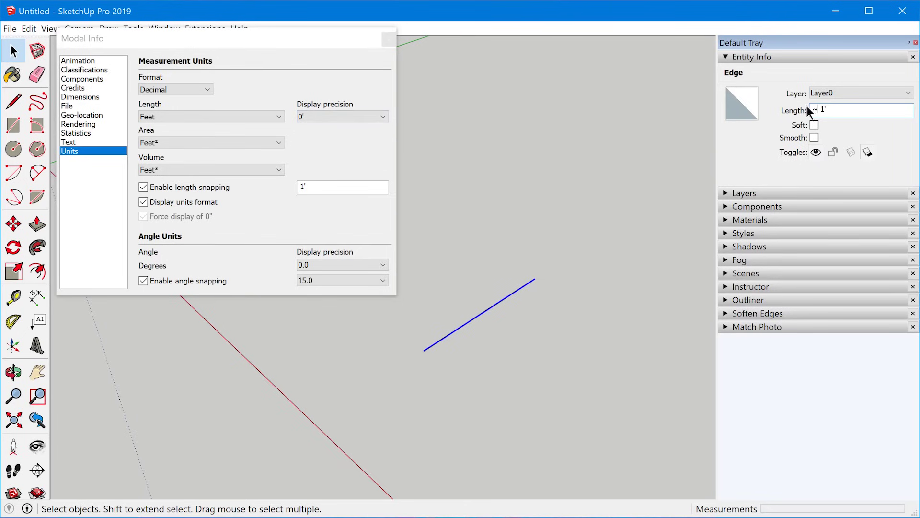
double_click(809, 109)
Step: Set the length unit to Inches and reselect the line to check its length value
left_click(253, 116)
left_click(206, 127)
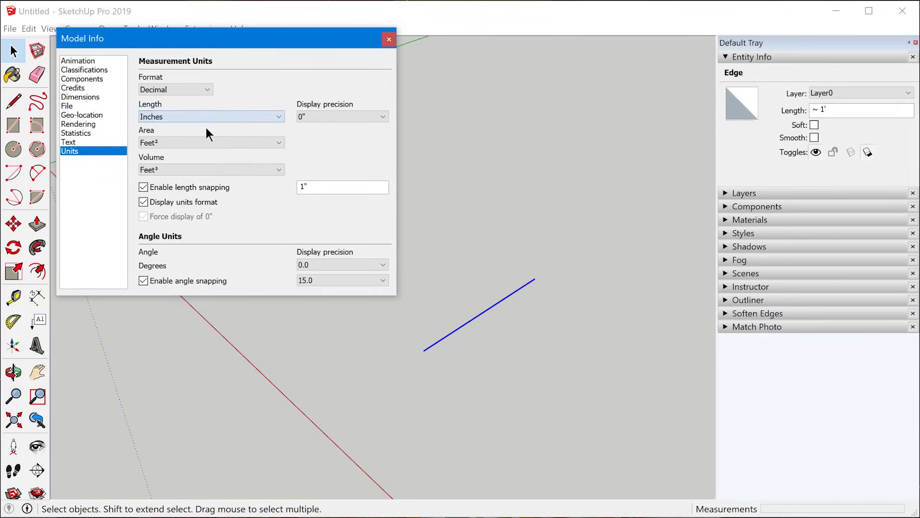
left_click(494, 307)
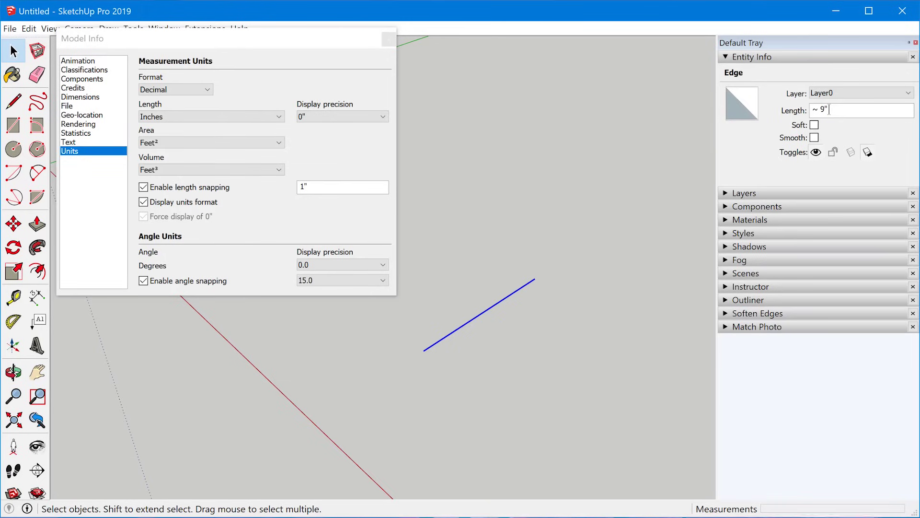
double_click(815, 110)
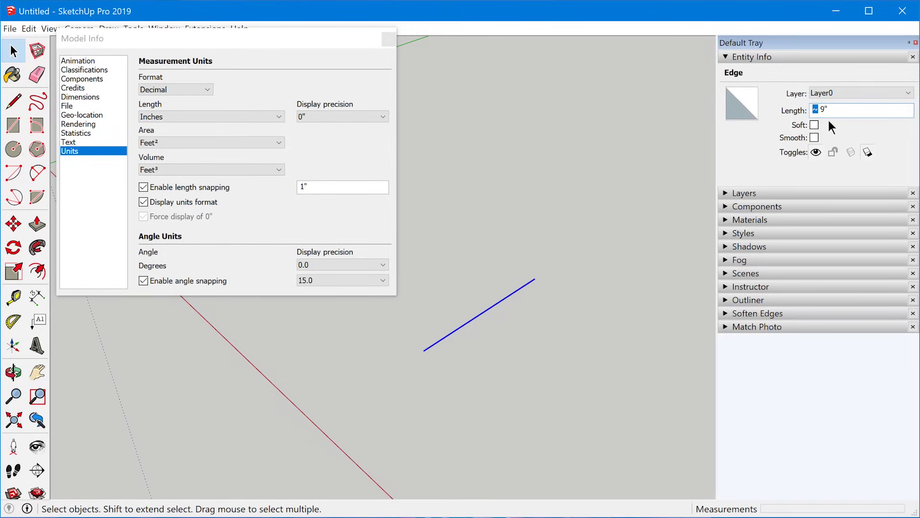
Step: Set the length display precision to 0.00" and reselect the line to check its length in Entity Info
left_click(358, 119)
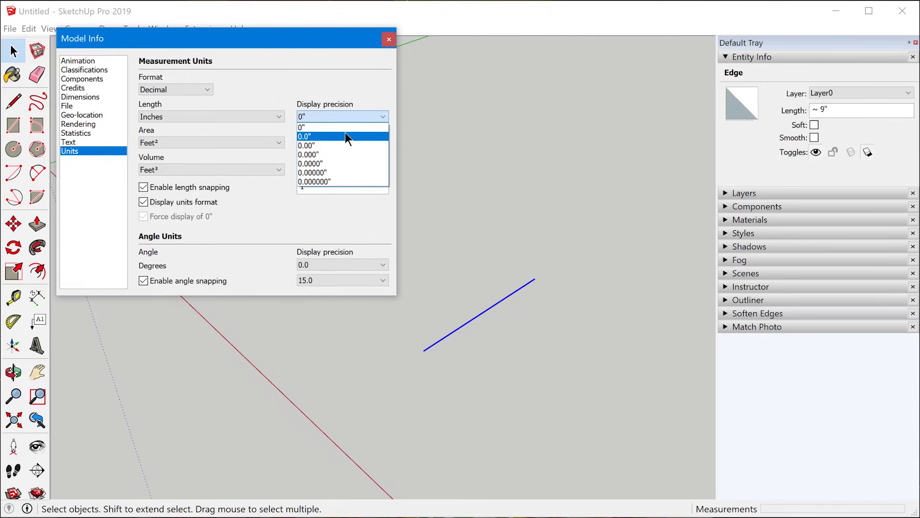
left_click(309, 146)
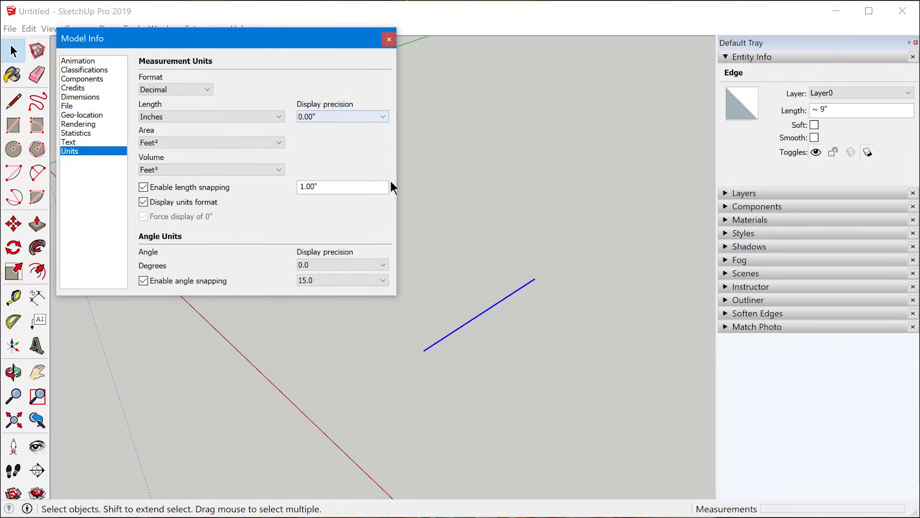
left_click(564, 234)
left_click(513, 292)
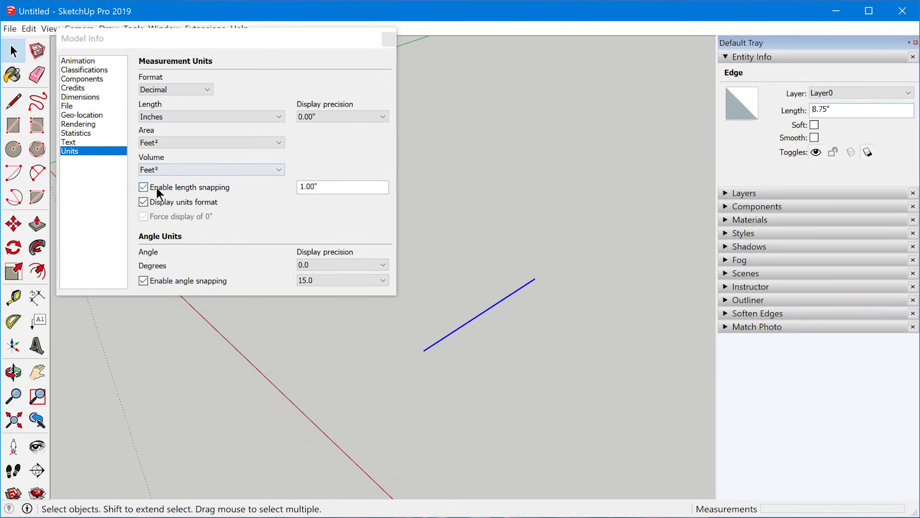
Step: Delete the selected line, and set the length snapping increment to 1' in the model's unit settings
scroll(565, 372, "down", 8)
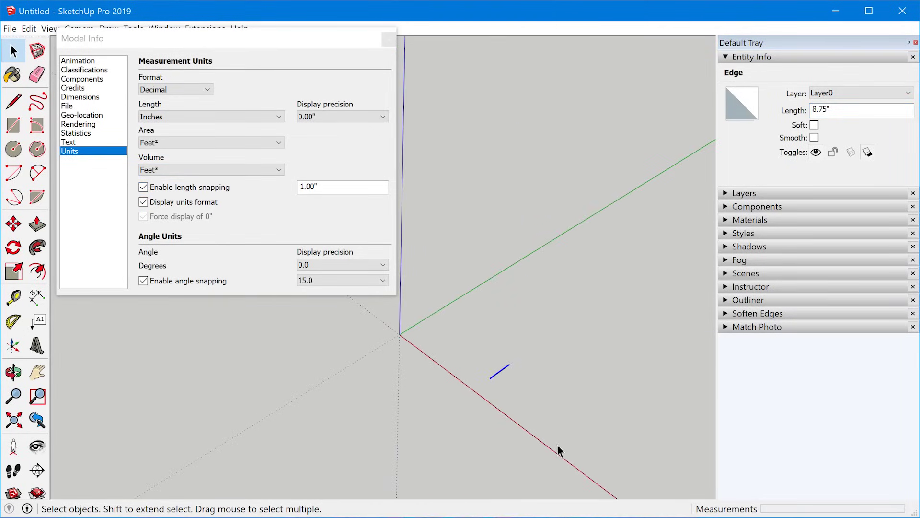
key("Delete")
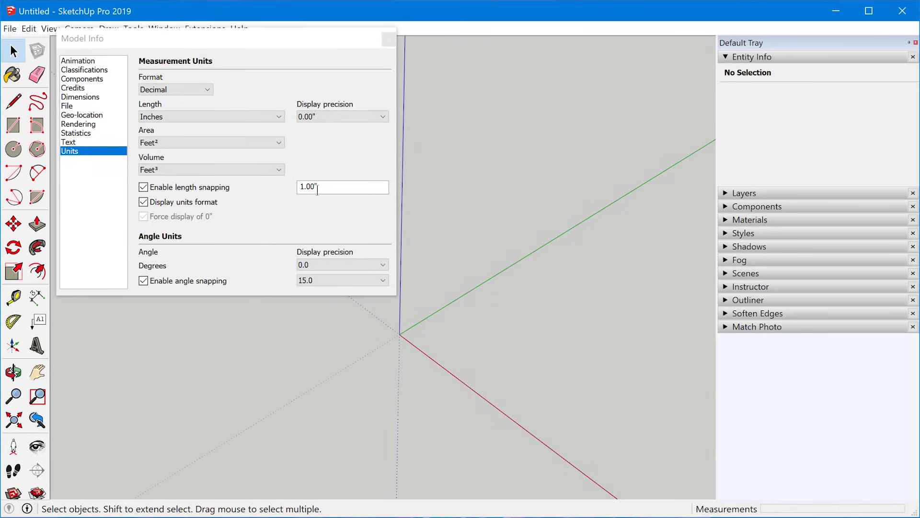
left_click(273, 192)
type("1'")
key("Return")
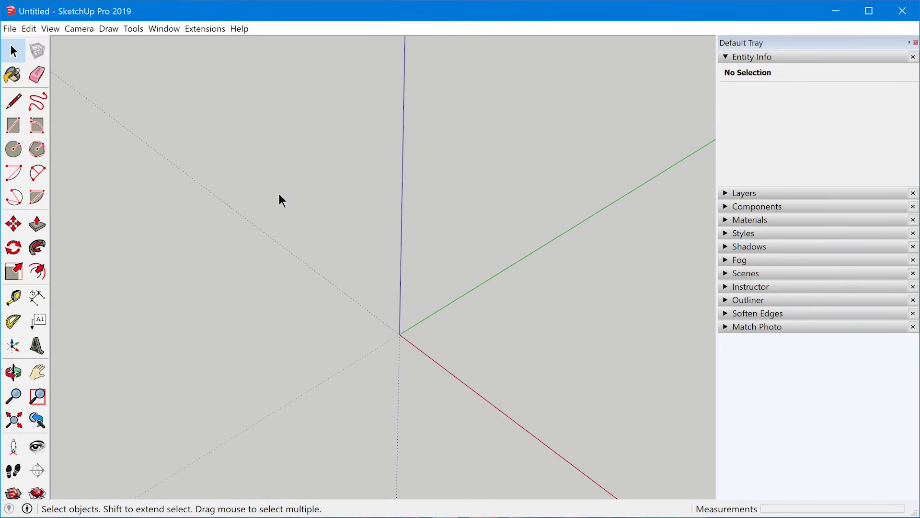
left_click(164, 28)
left_click(205, 104)
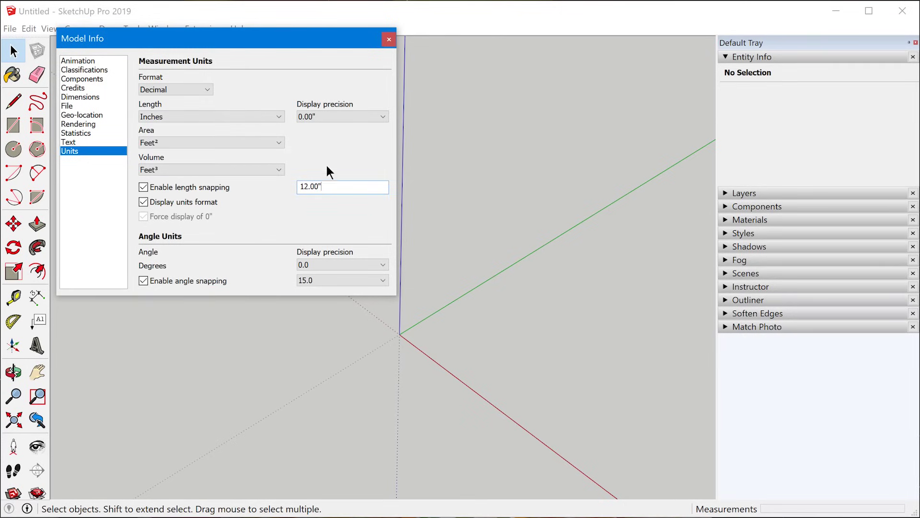
Step: Start a rectangle from a corner near the origin and test how its size snaps in 12" increments at different zoom levels
middle_click(450, 348)
key("r")
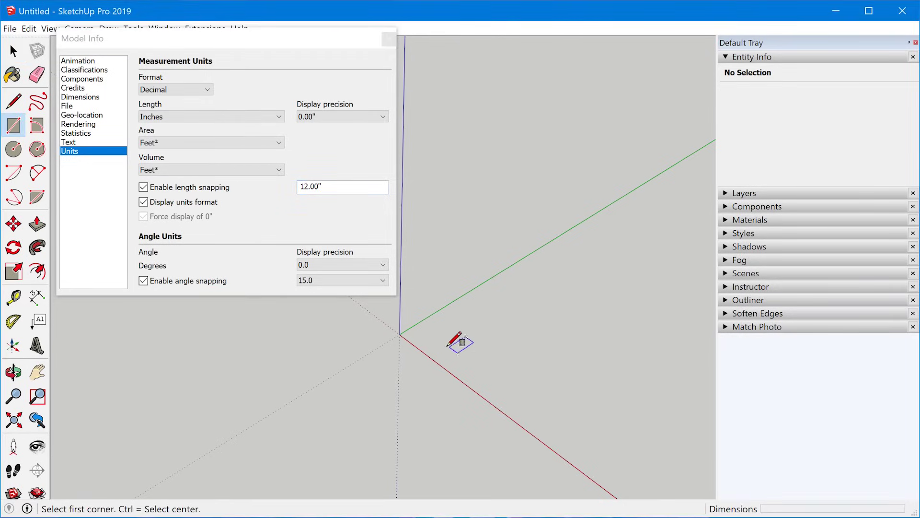
left_click(422, 337)
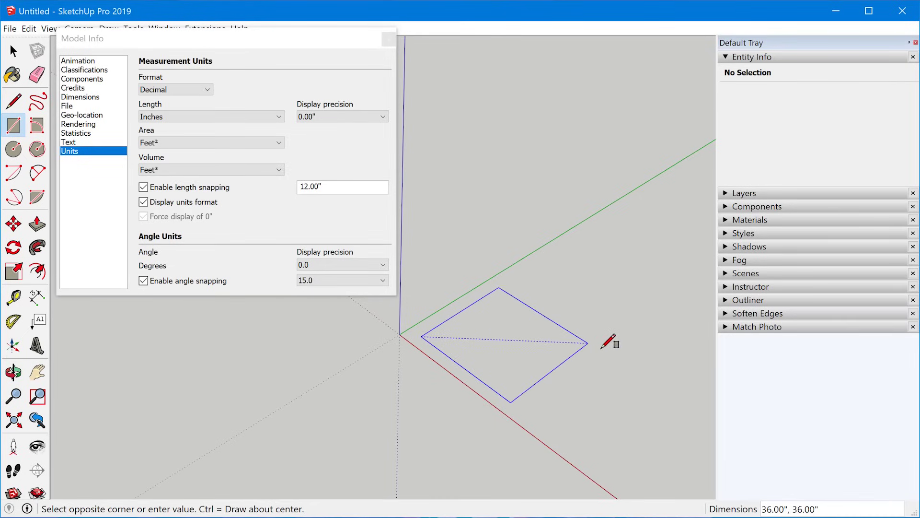
scroll(401, 343, "down", 5)
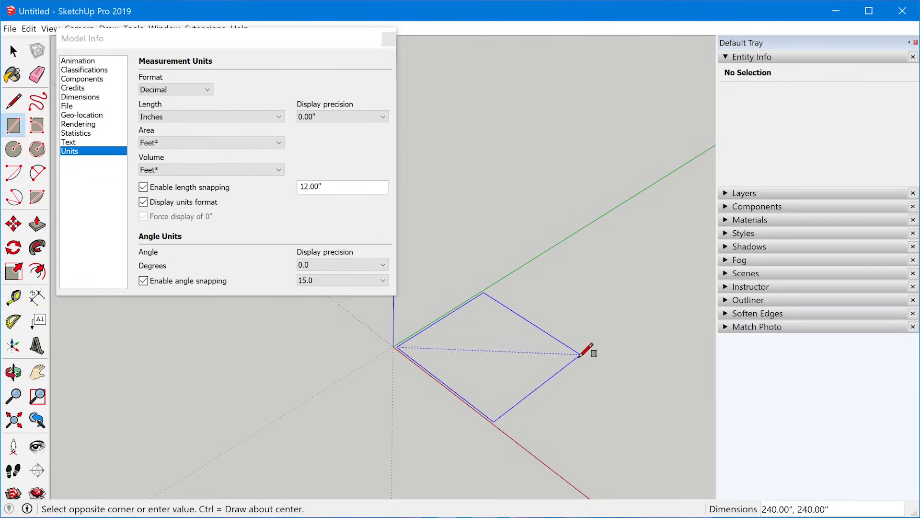
scroll(407, 341, "up", 5)
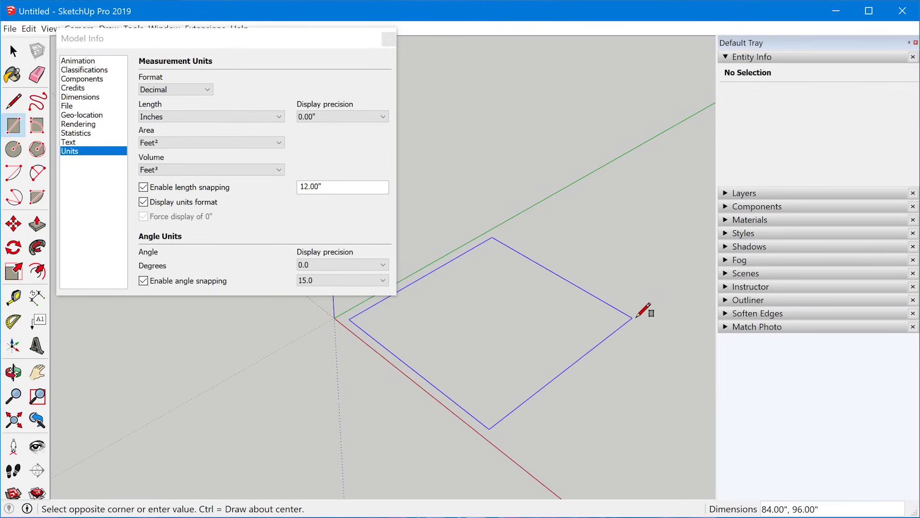
Step: Disable length snapping while the rectangle is still being sized
left_click(143, 187)
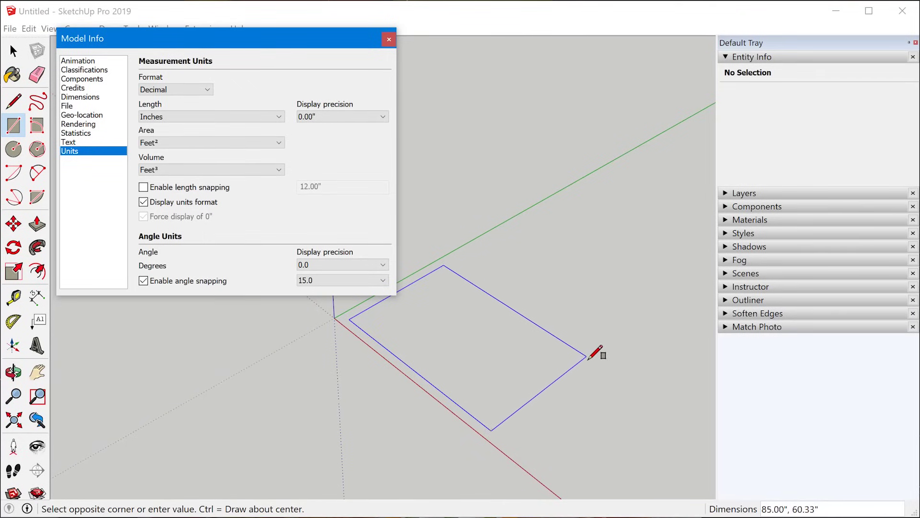
scroll(602, 354, "up", 1)
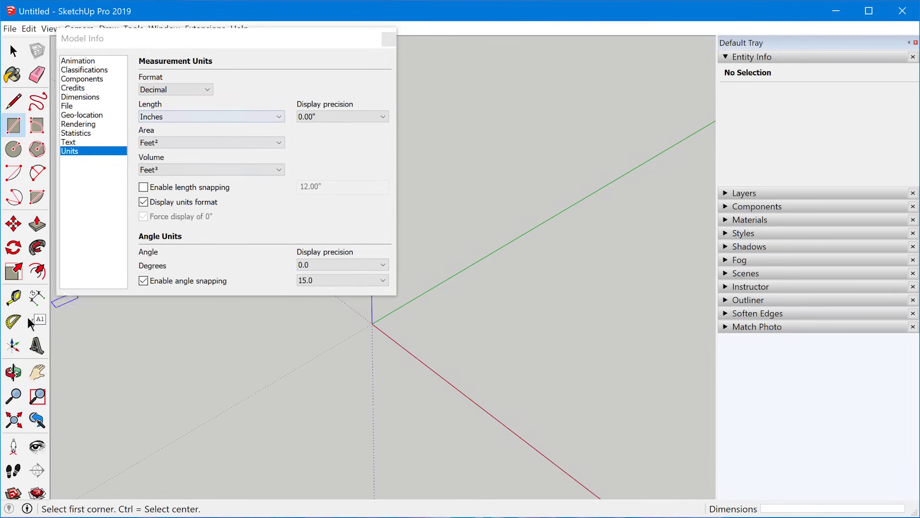
Step: Place the protractor on the ground between the red and green axes and align its baseline parallel to the red axis
left_click(14, 321)
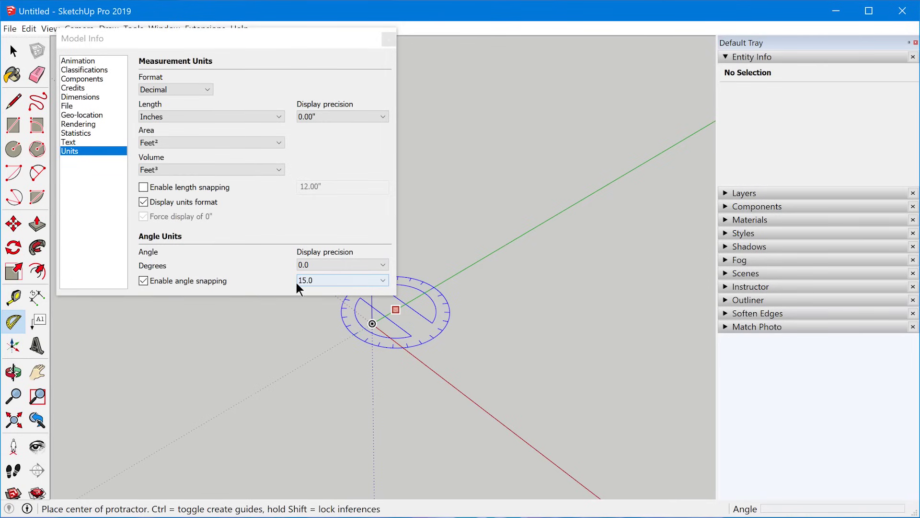
left_click(503, 350)
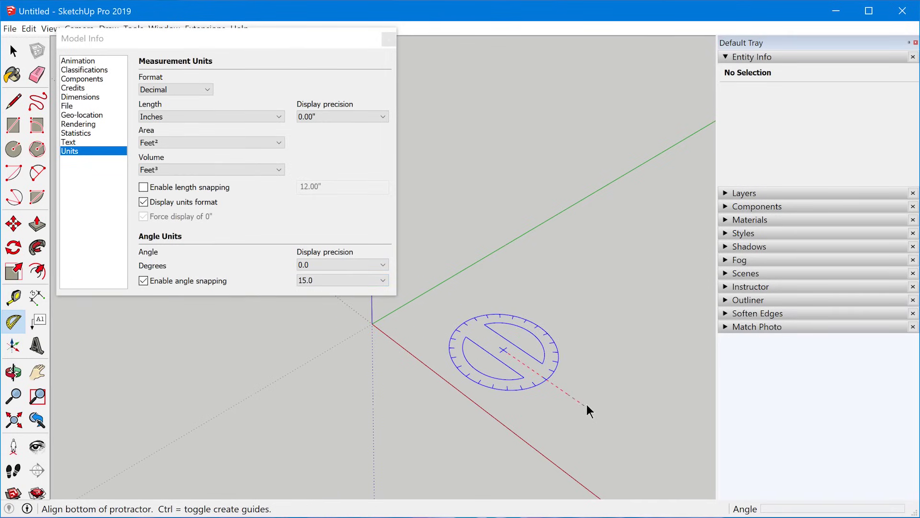
left_click(586, 405)
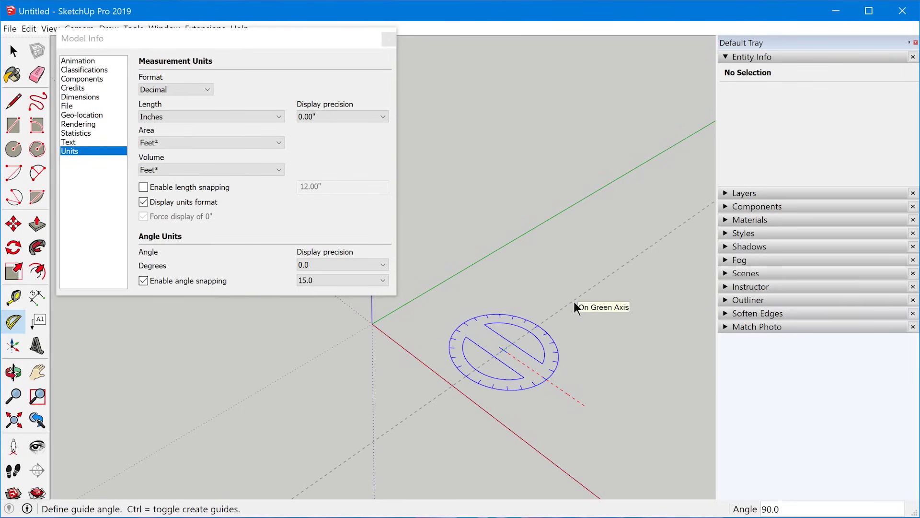
Step: Set the angle snapping increment to 5.0 and create the protractor's guide line at 35 degrees
left_click(334, 282)
left_click(332, 336)
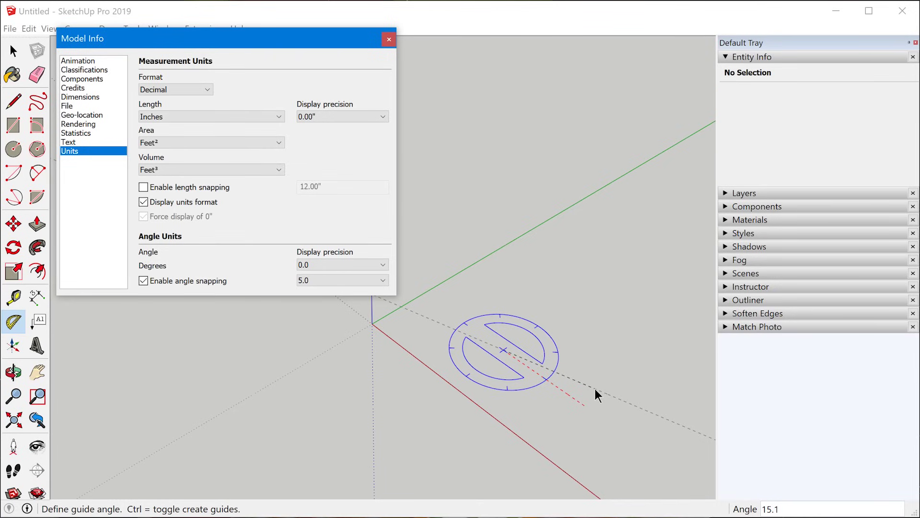
left_click(594, 389)
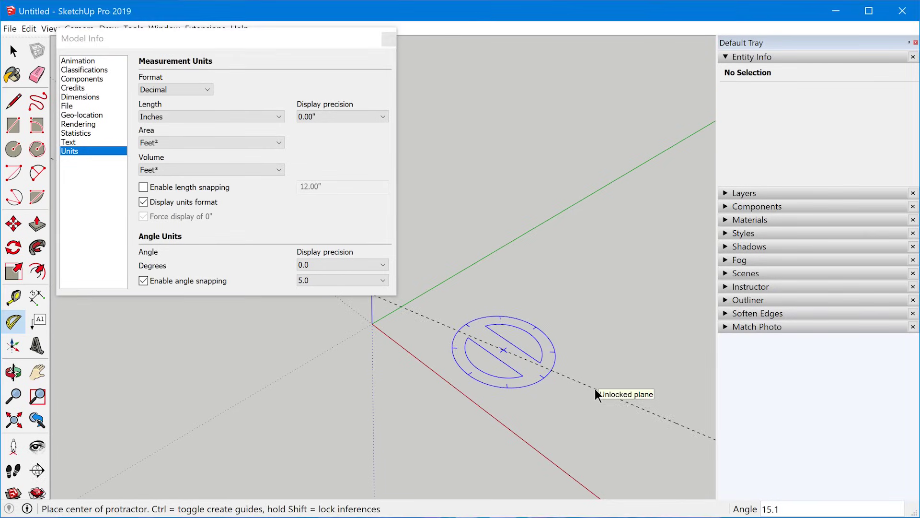
type("35")
key("Return")
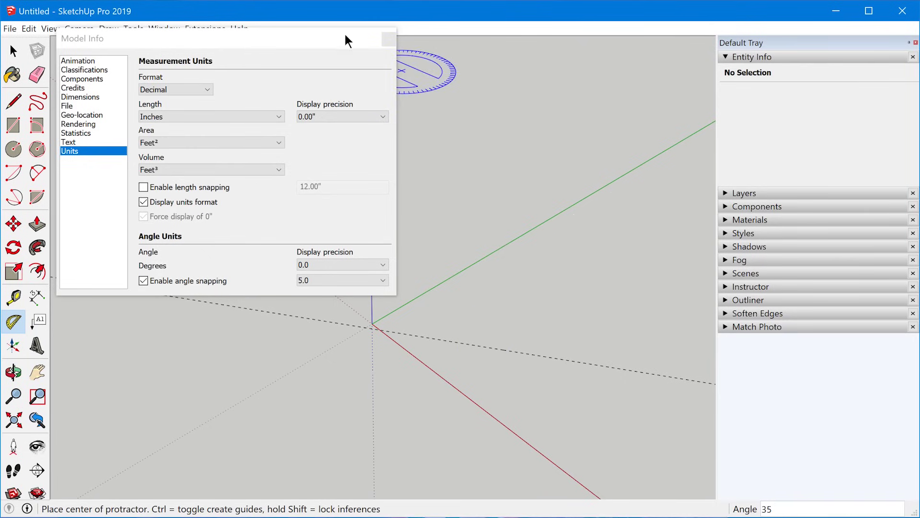
Step: Close Model Info and start saving the current model settings as a template
left_click_drag(349, 36, 553, 53)
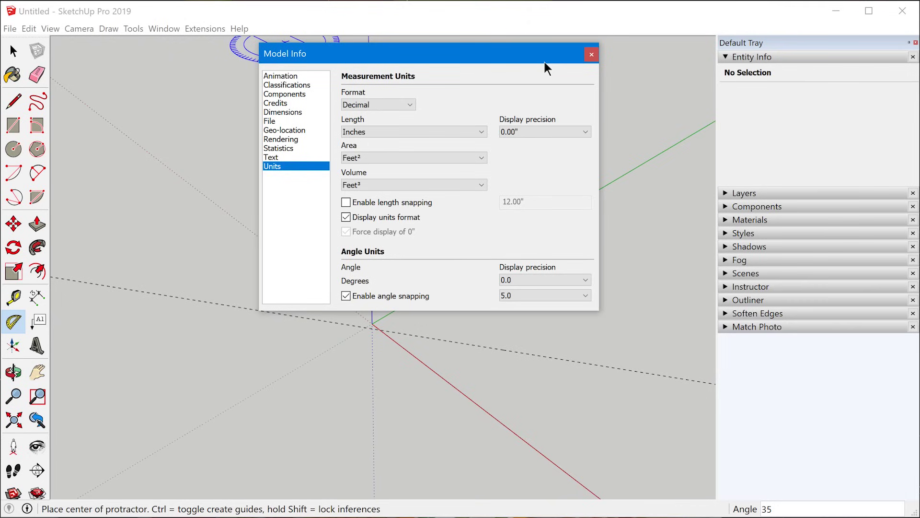
left_click(591, 54)
left_click(10, 30)
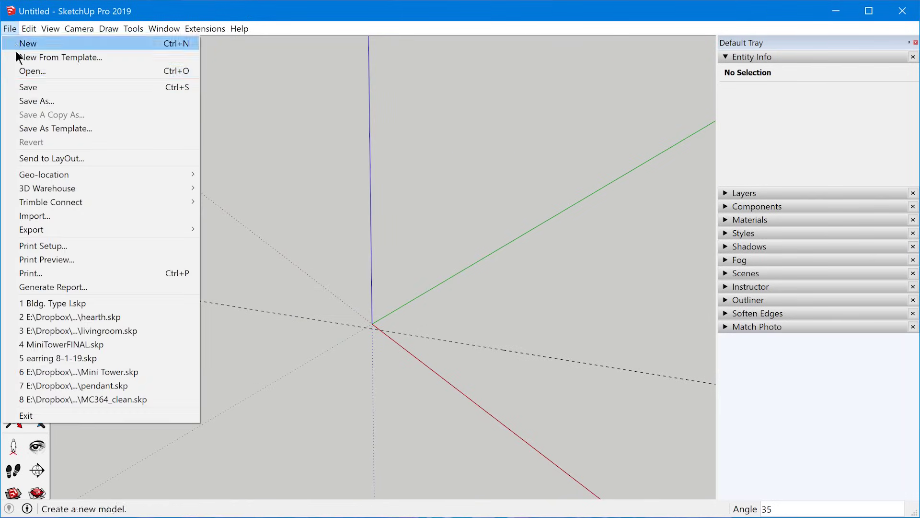
left_click(54, 128)
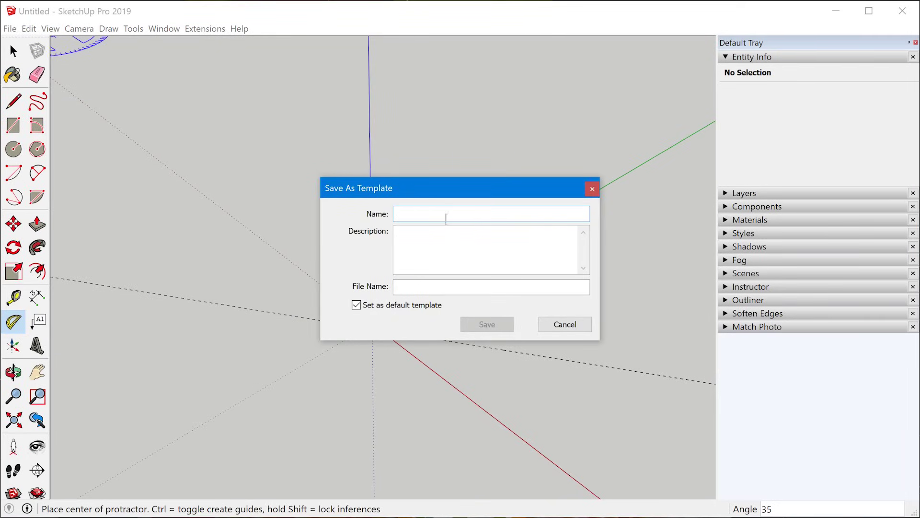
left_click(413, 252)
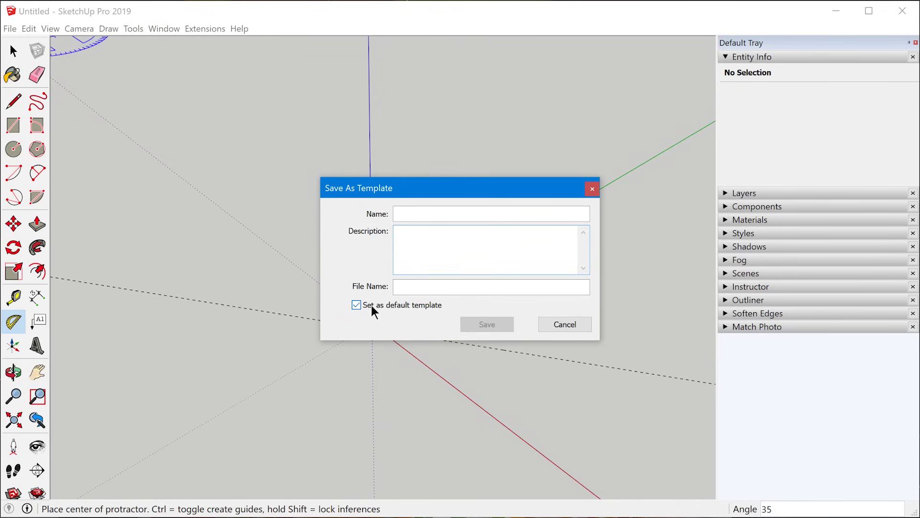